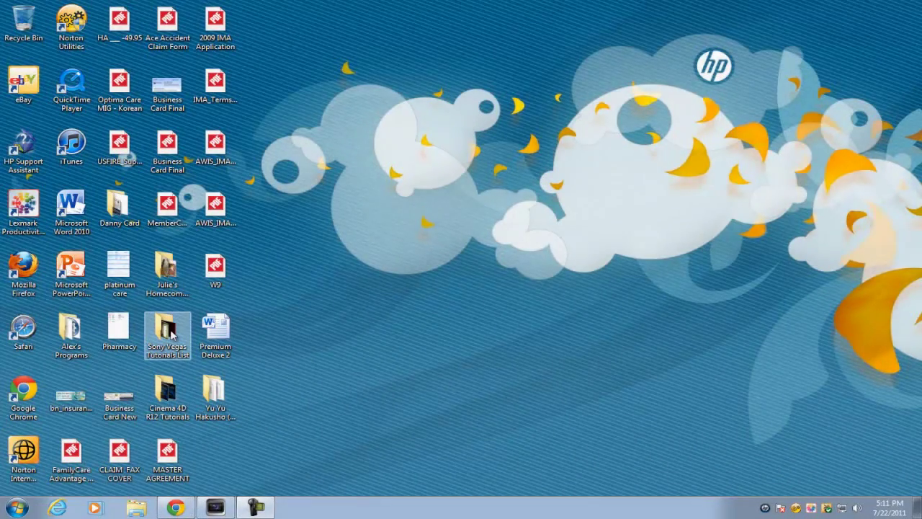
Open the Sony Vegas Tutorials List desktop folder, then its Rising Text subfolder
double_click(171, 332)
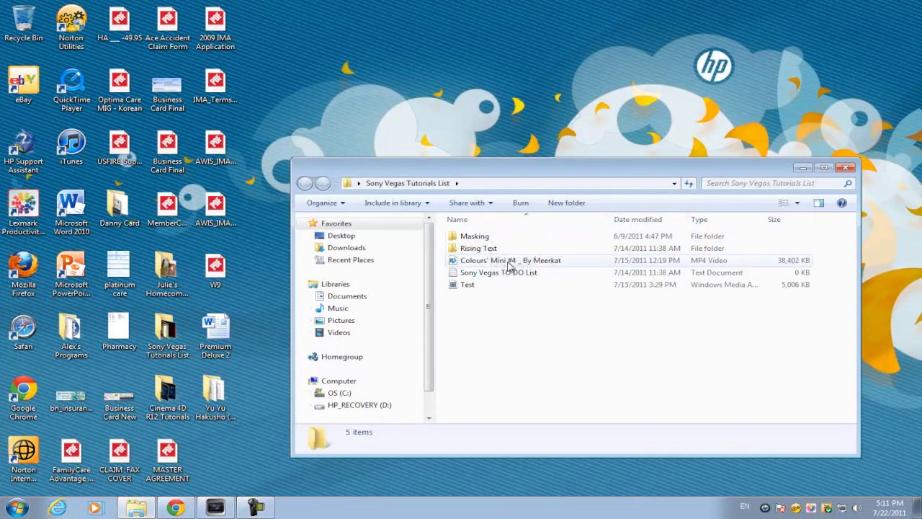
double_click(488, 248)
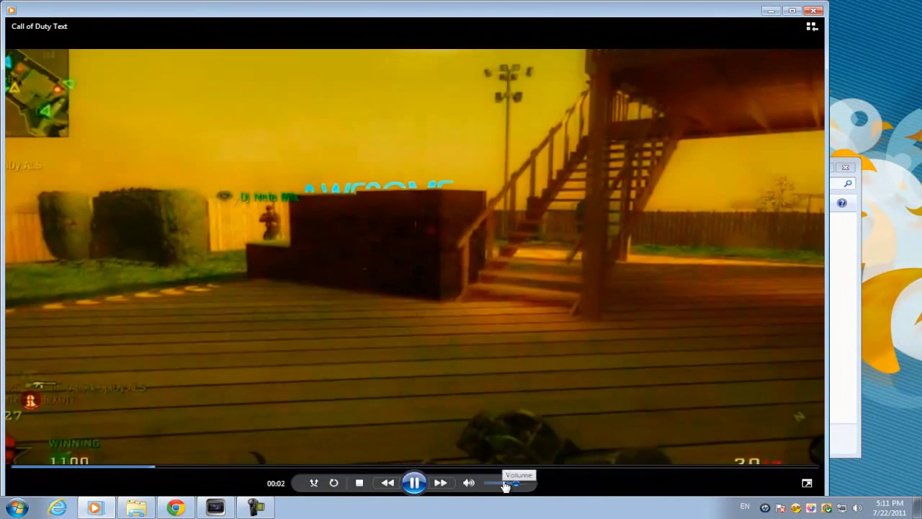
Lower the volume, pause the Call of Duty Text clip at 00:10, close the player, and drag Image2 into Vegas Pro
drag(504, 484, 504, 486)
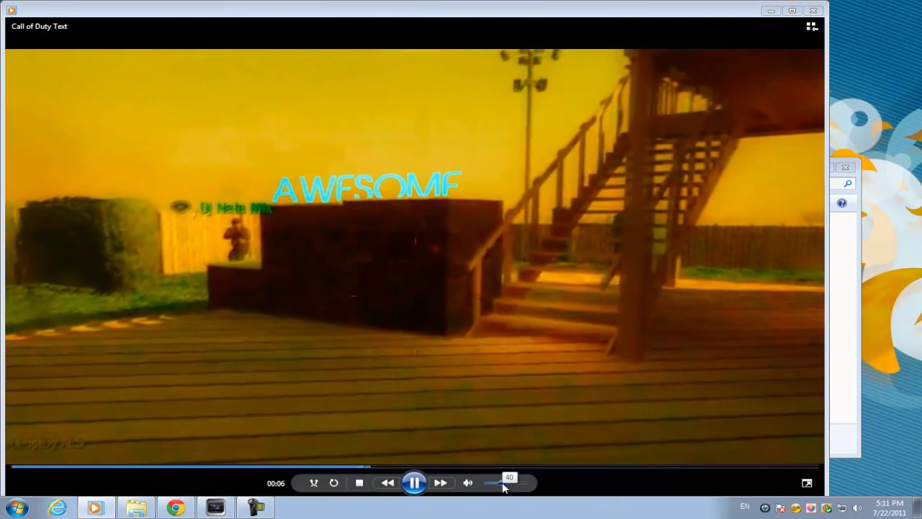
click(412, 486)
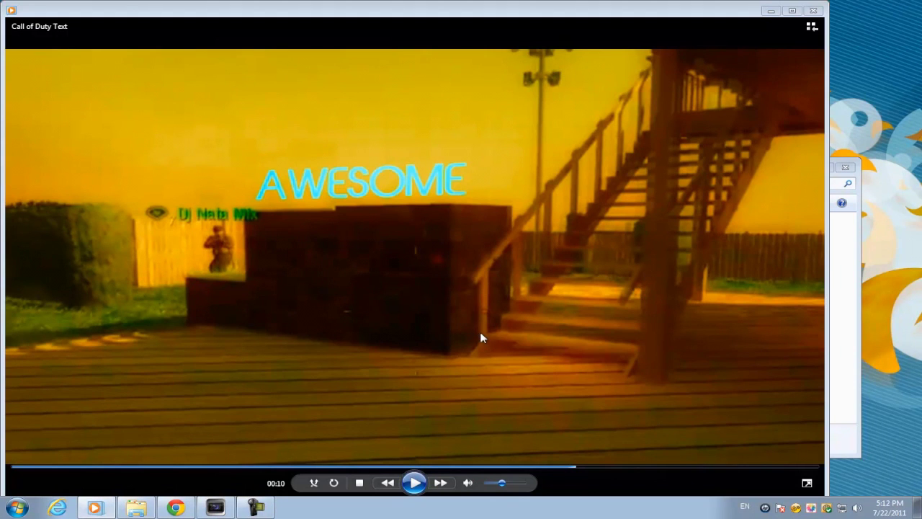
click(813, 10)
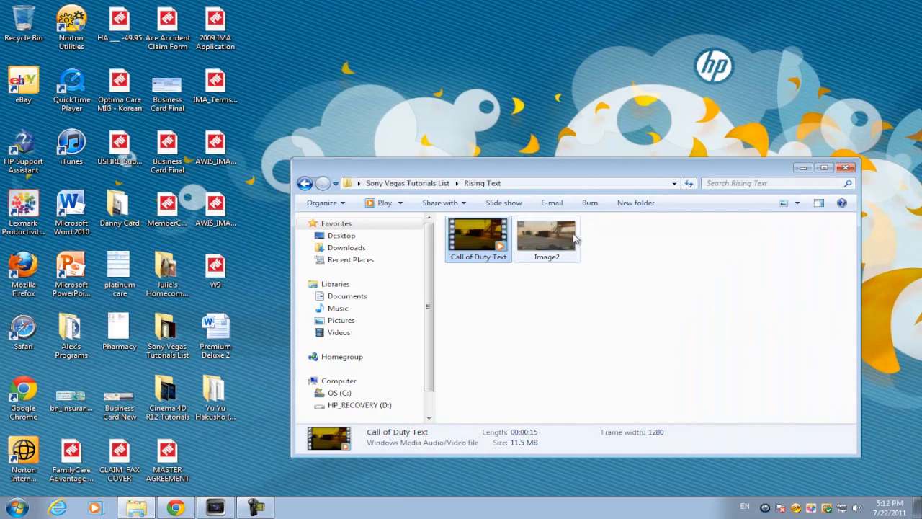
click(569, 237)
drag(546, 237, 258, 351)
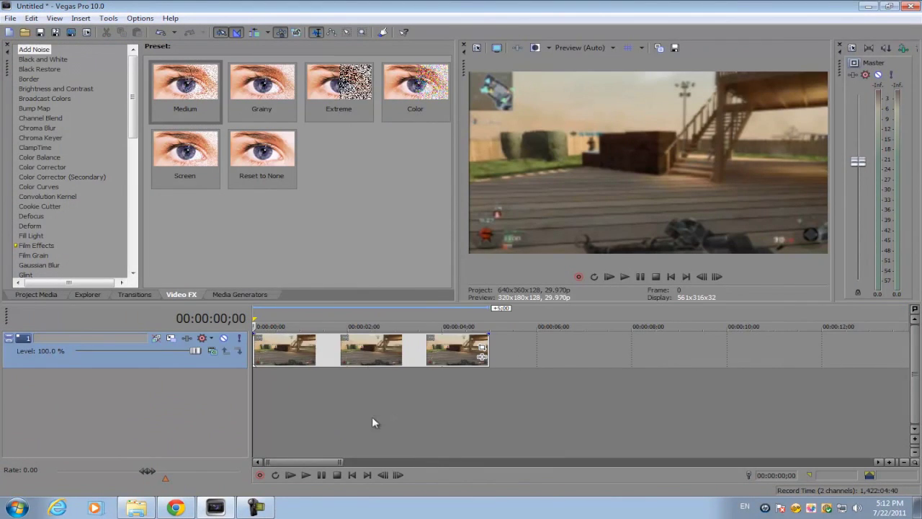
Insert two new empty video tracks above the image clip
right_click(429, 387)
click(452, 418)
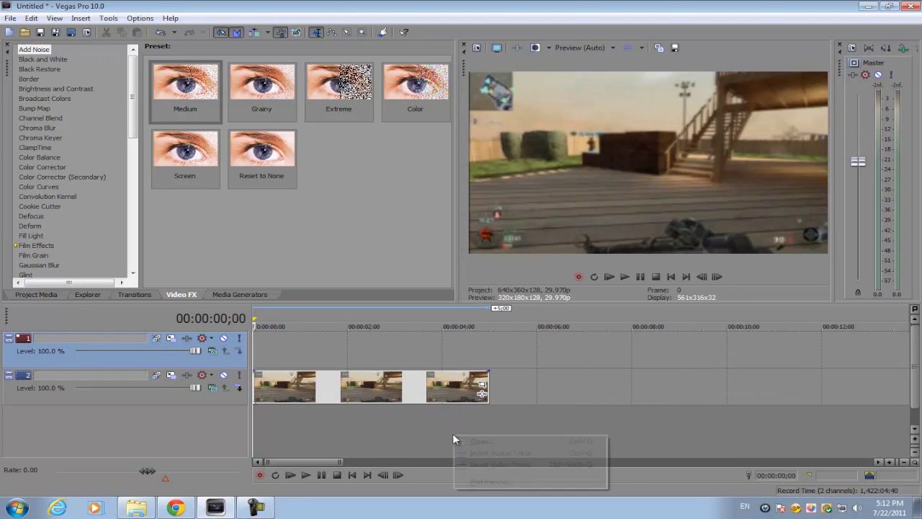
right_click(453, 433)
click(465, 464)
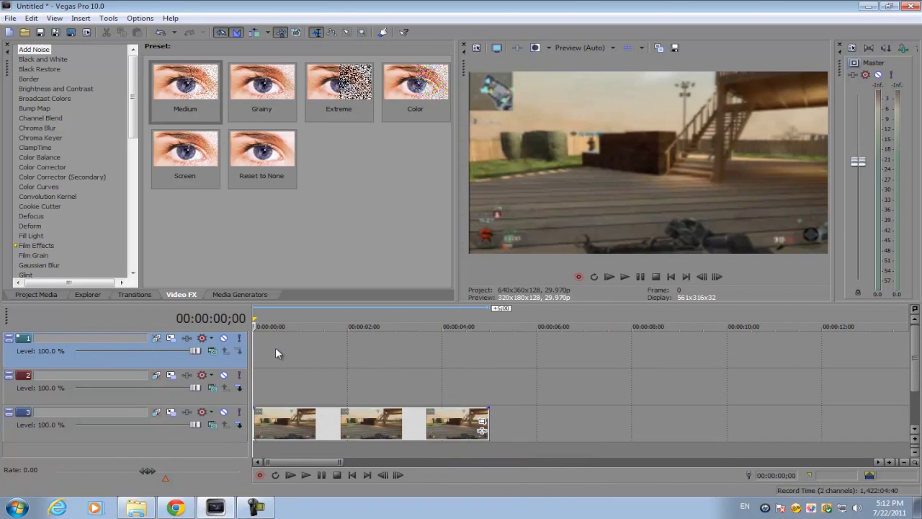
Copy the image clip from track 3 up onto track 1
click(270, 432)
scroll(327, 392, up, 4)
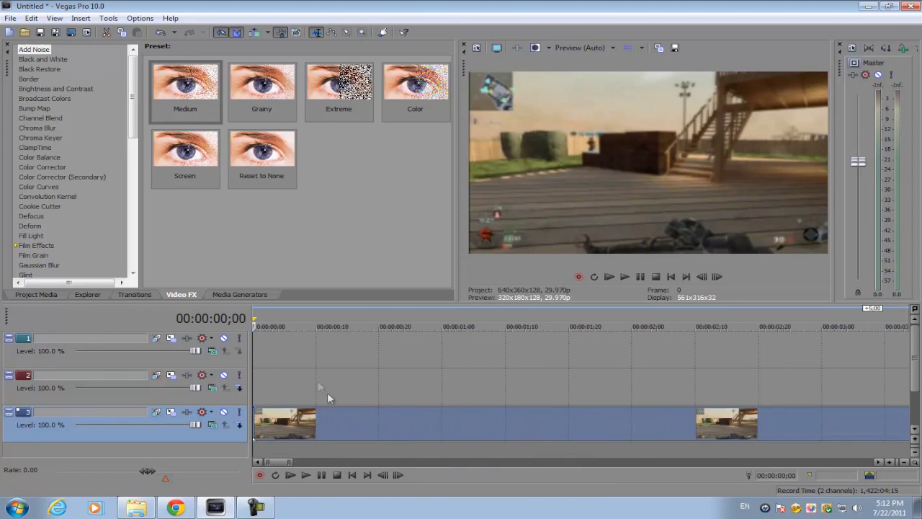
click(296, 422)
click(367, 425)
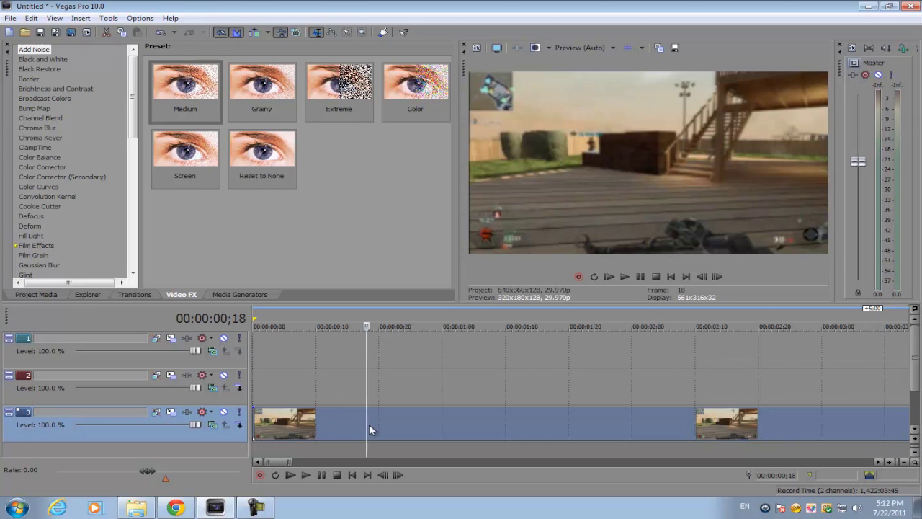
drag(383, 422, 372, 344)
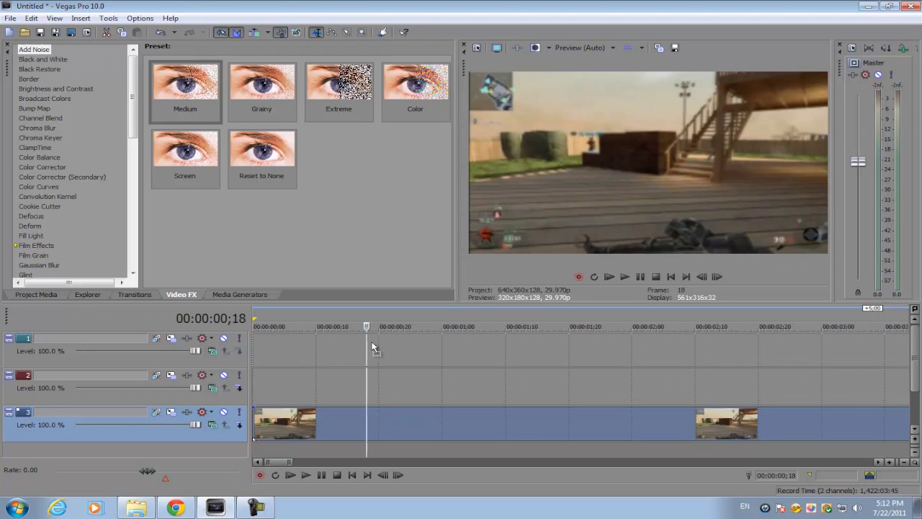
scroll(288, 392, down, 4)
click(263, 380)
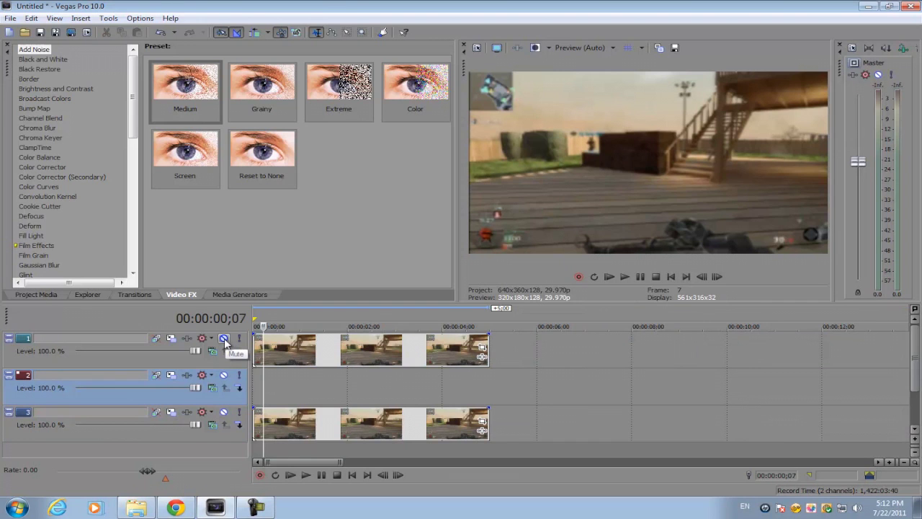
Mute track 1 and park the playhead at frame 15
click(224, 338)
click(276, 395)
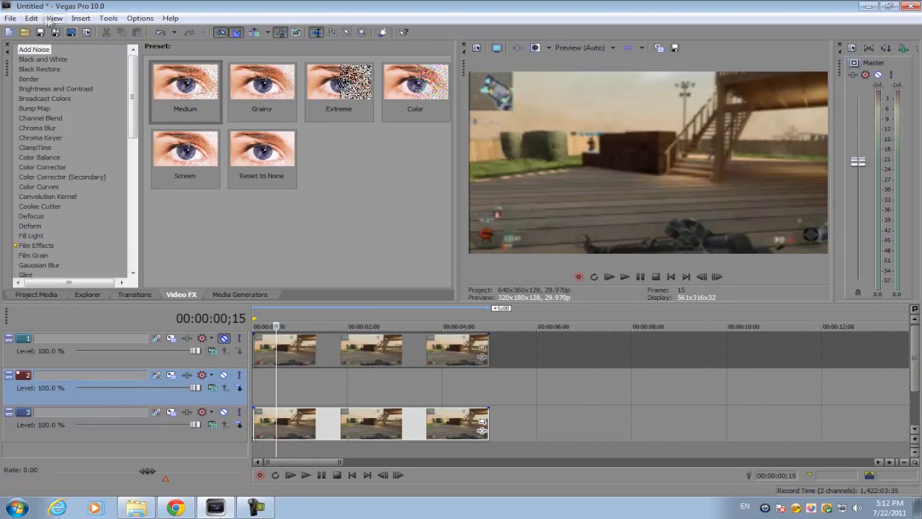
click(80, 18)
Add a text event on track 2 reading COOL STUFF in the abeatbyKai font
click(123, 140)
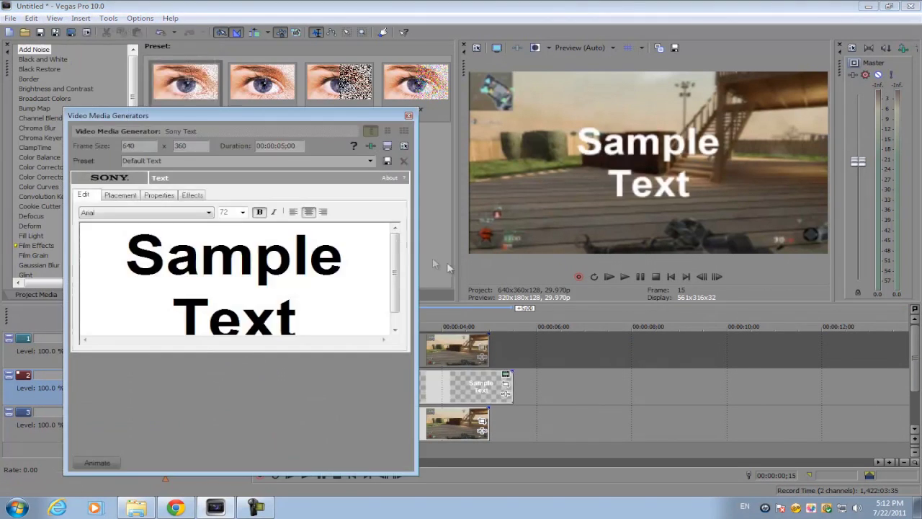
click(198, 213)
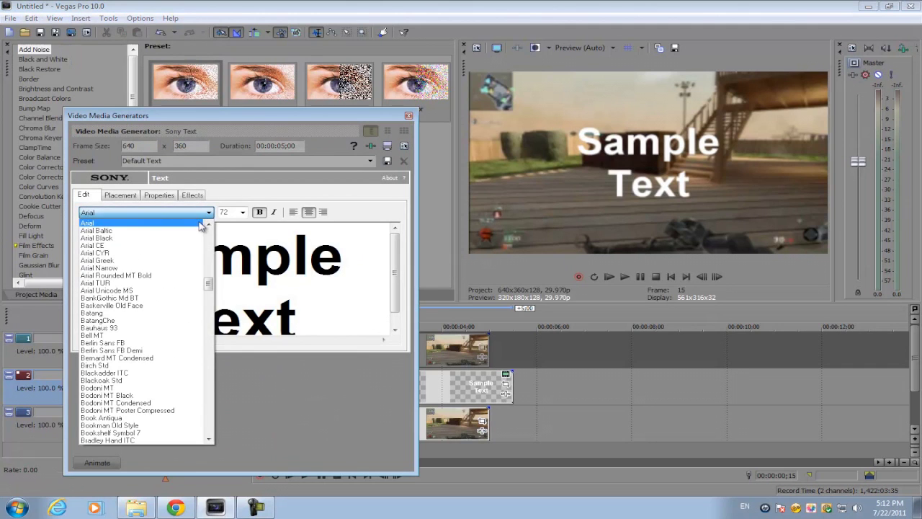
mouse_move(210, 286)
mouse_down()
mouse_move(208, 299)
mouse_move(209, 274)
mouse_up()
key(a)
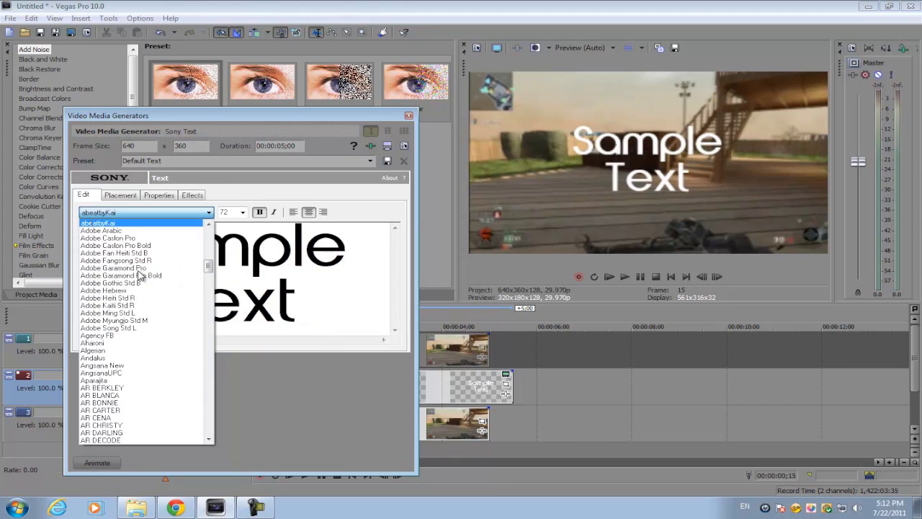
click(193, 224)
key(ctrl+a)
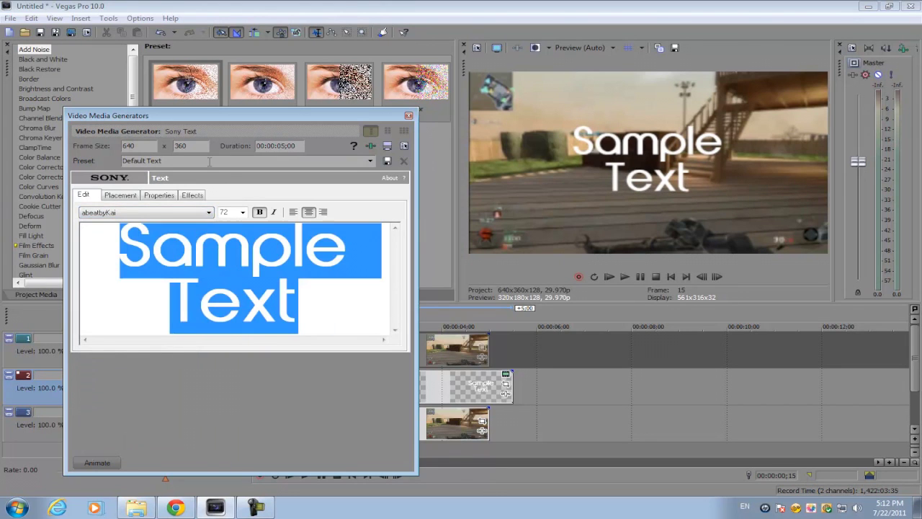
text(COOL STUFF)
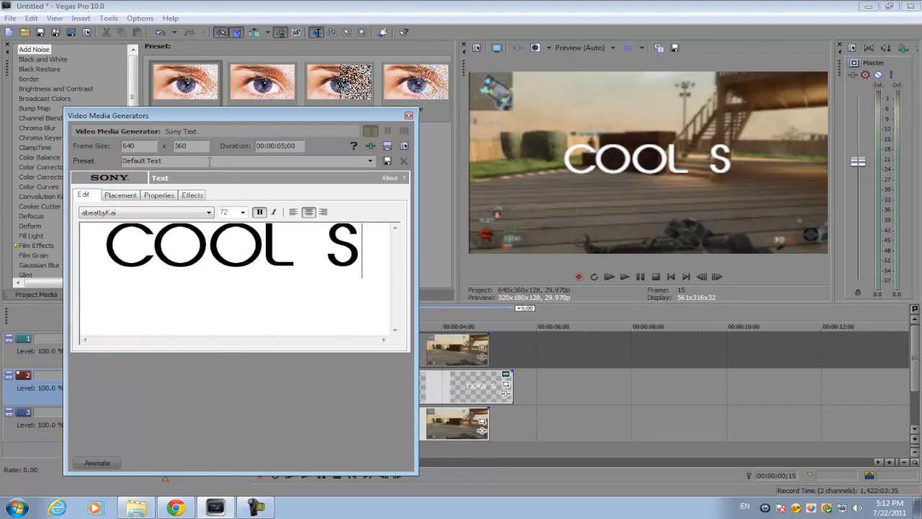
Colour the text red (242, 0, 53) and close the text generator
click(161, 196)
click(216, 261)
drag(216, 261, 222, 265)
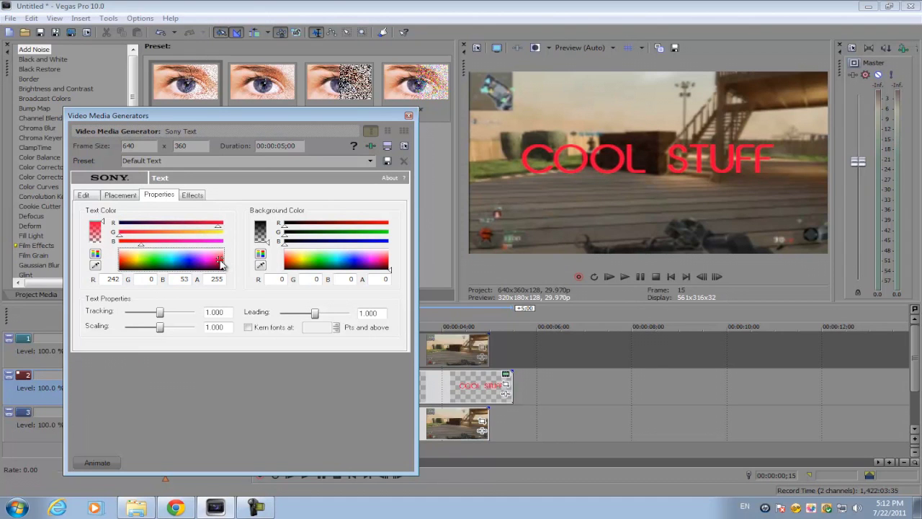
click(408, 116)
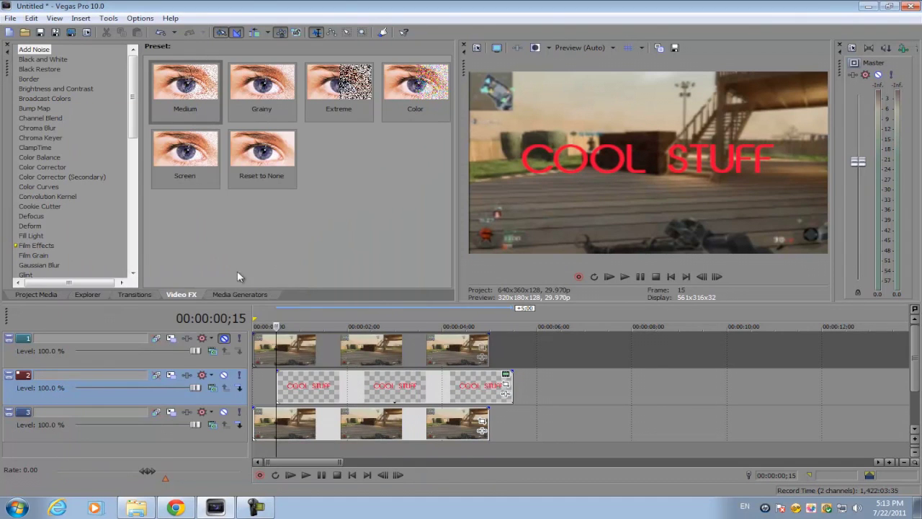
Drop Bump Map's Spotlight Up (flat) preset onto the COOL STUFF text event
click(41, 109)
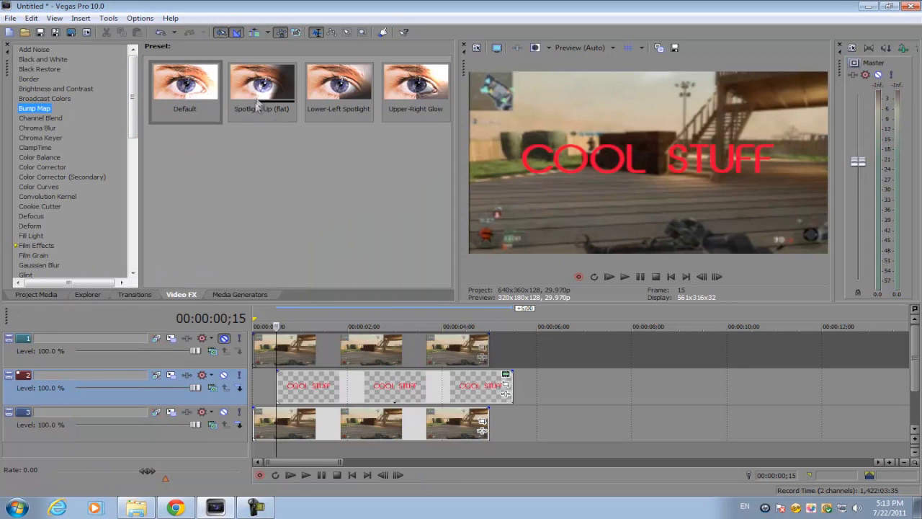
drag(232, 114, 340, 374)
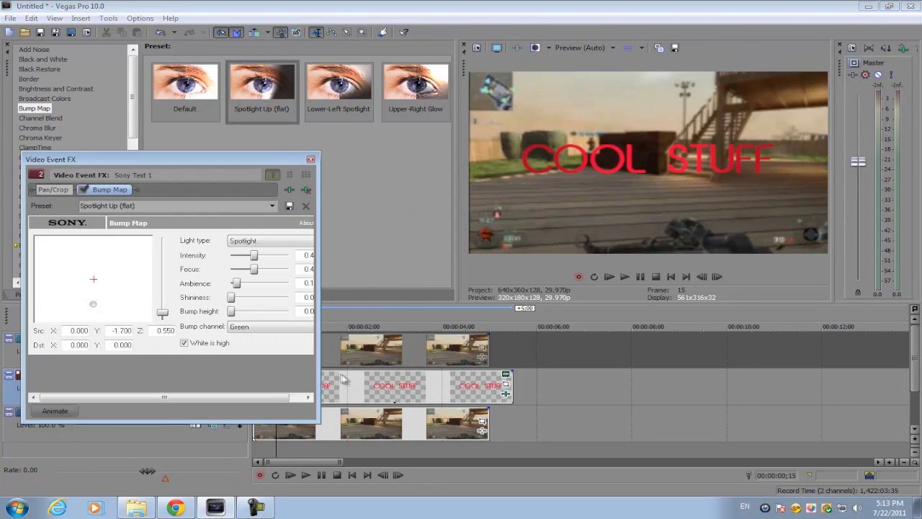
click(310, 160)
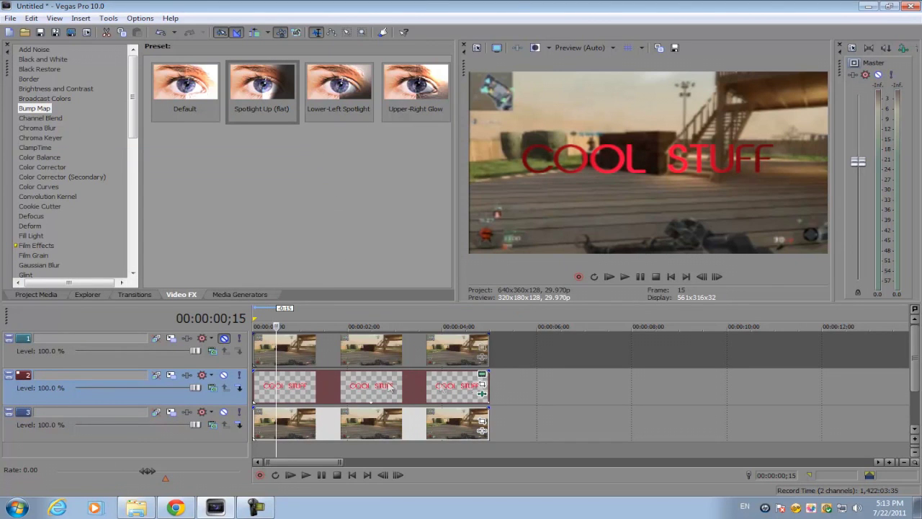
click(259, 386)
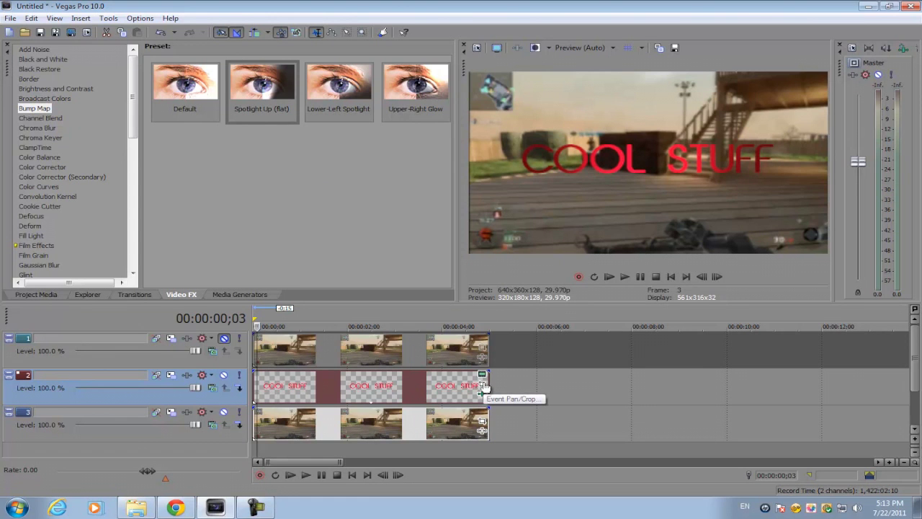
click(482, 384)
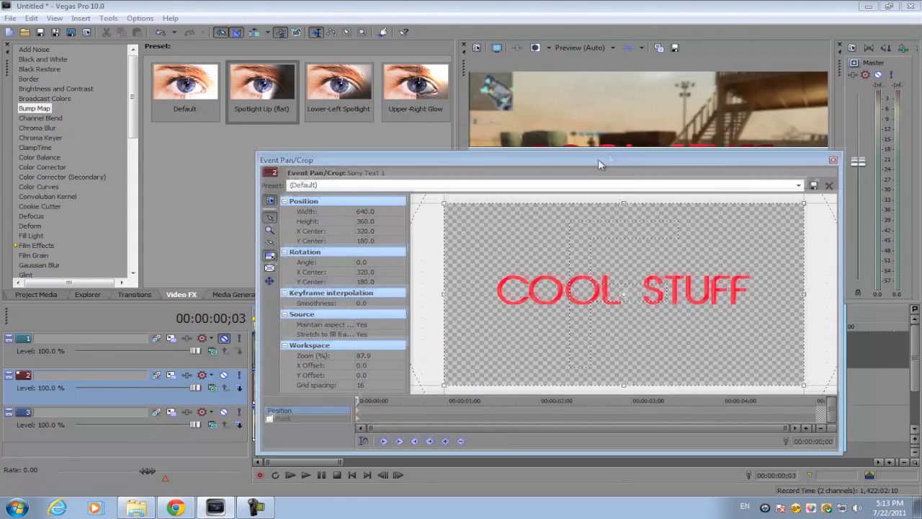
Raise the text event's Pan/Crop width to about 2,119 so COOL STUFF shrinks
drag(597, 160, 449, 204)
click(217, 250)
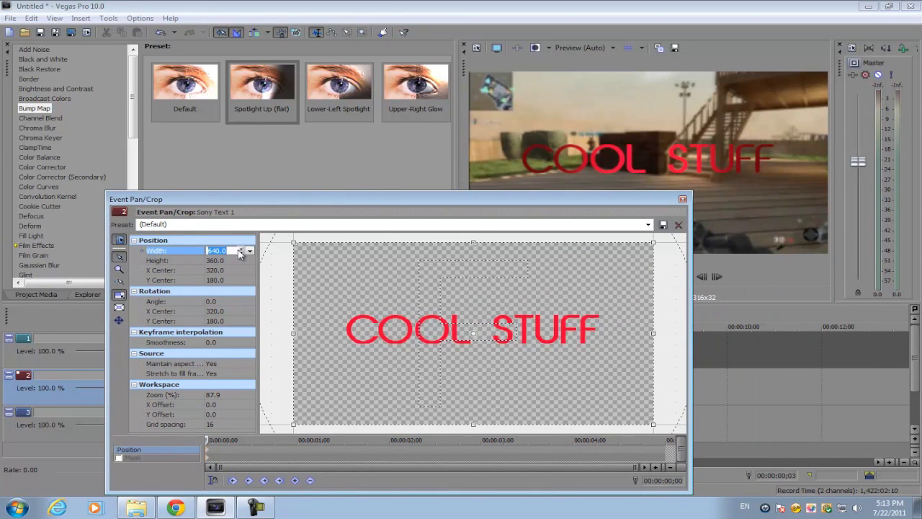
drag(244, 251, 248, 231)
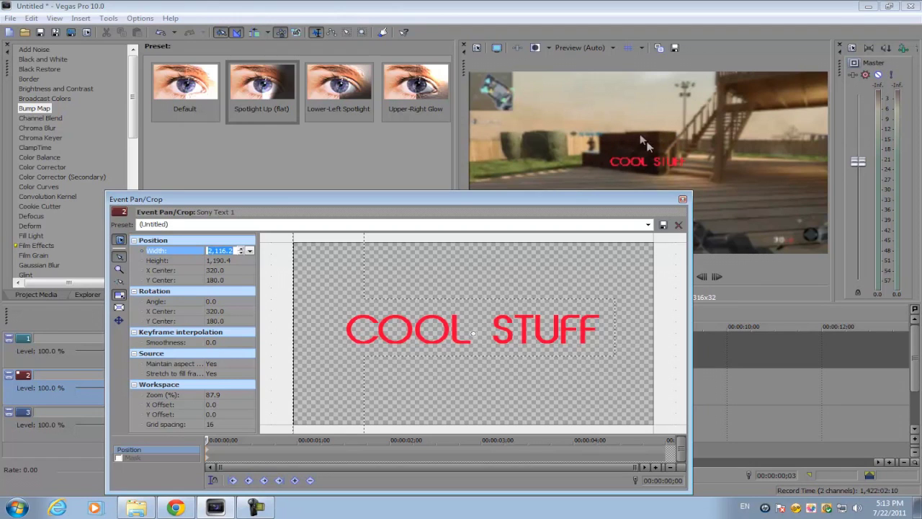
click(243, 248)
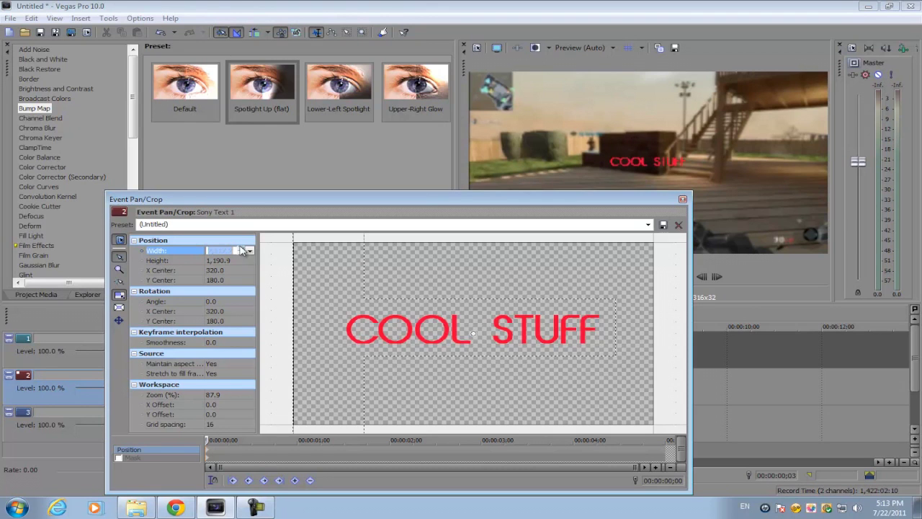
click(683, 199)
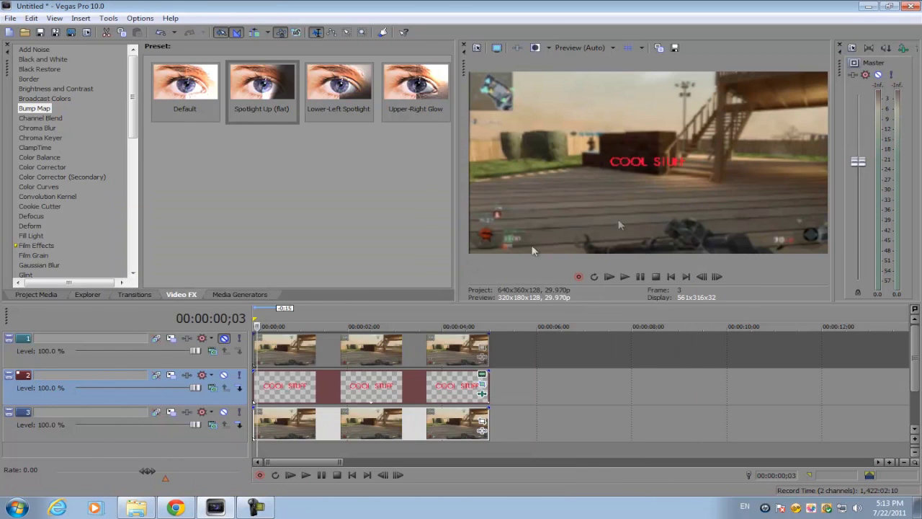
Switch track 2's compositing mode to 3D Source Alpha and bring up its Track Motion
click(254, 389)
scroll(254, 389, up, 5)
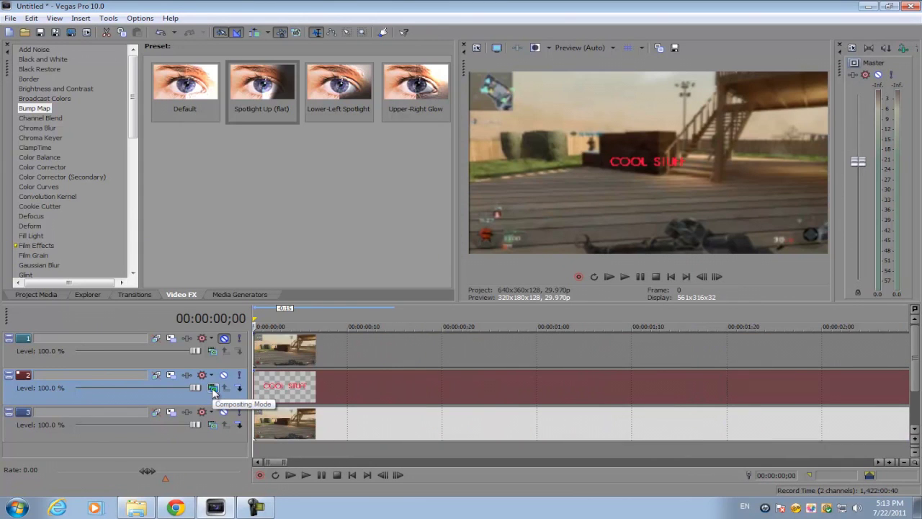
click(212, 389)
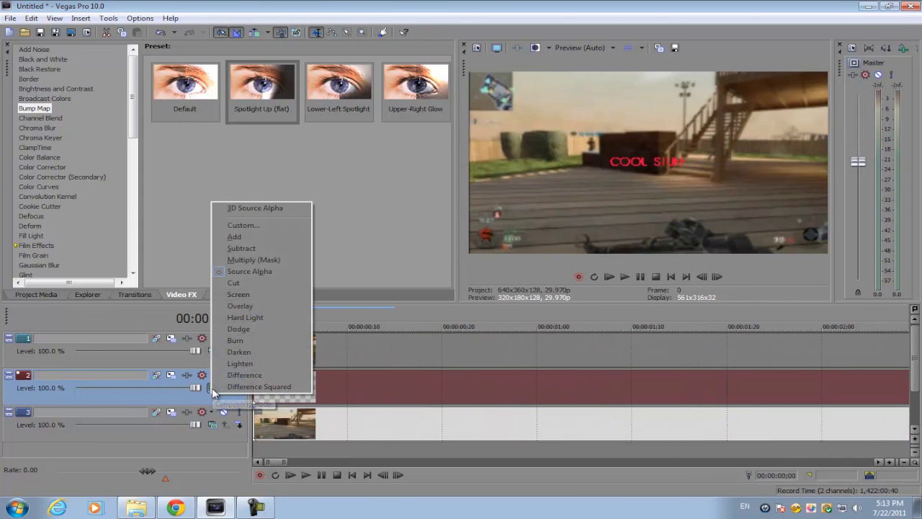
click(278, 208)
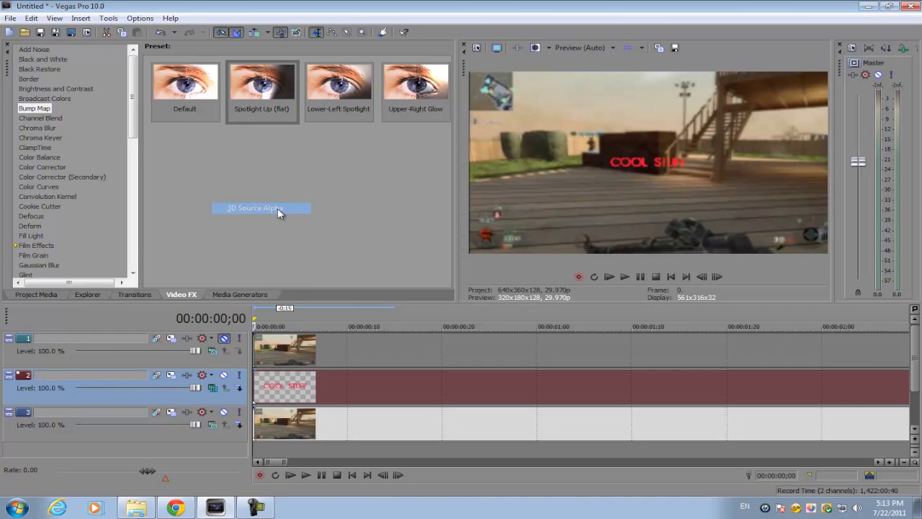
click(173, 378)
drag(602, 183, 511, 187)
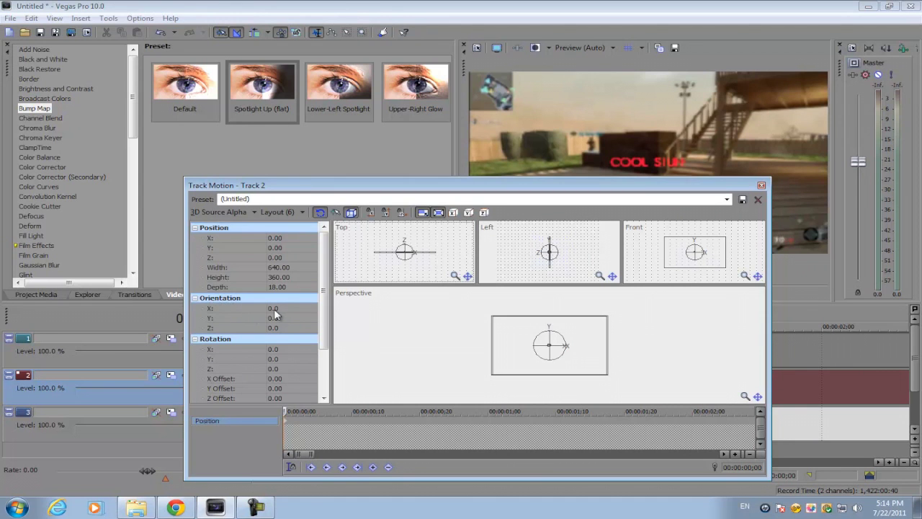
Tilt the text layer's X orientation to -5
drag(573, 192, 537, 234)
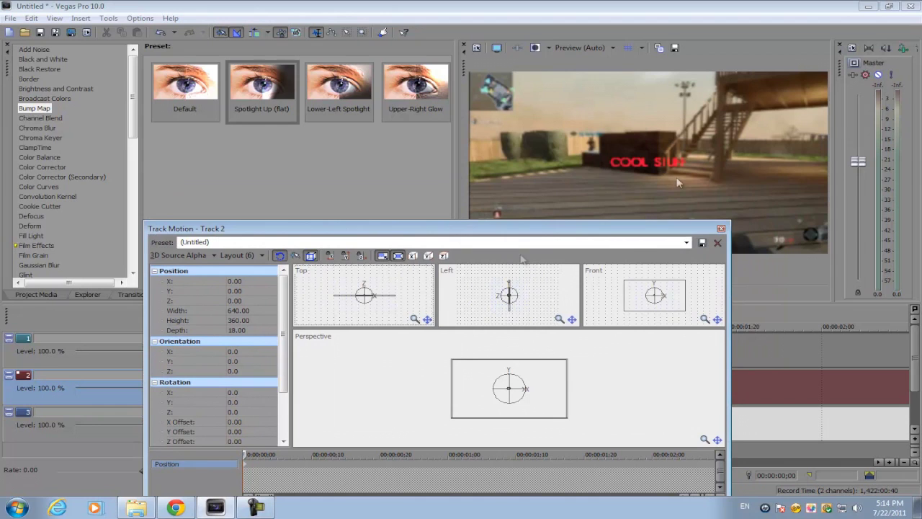
click(260, 354)
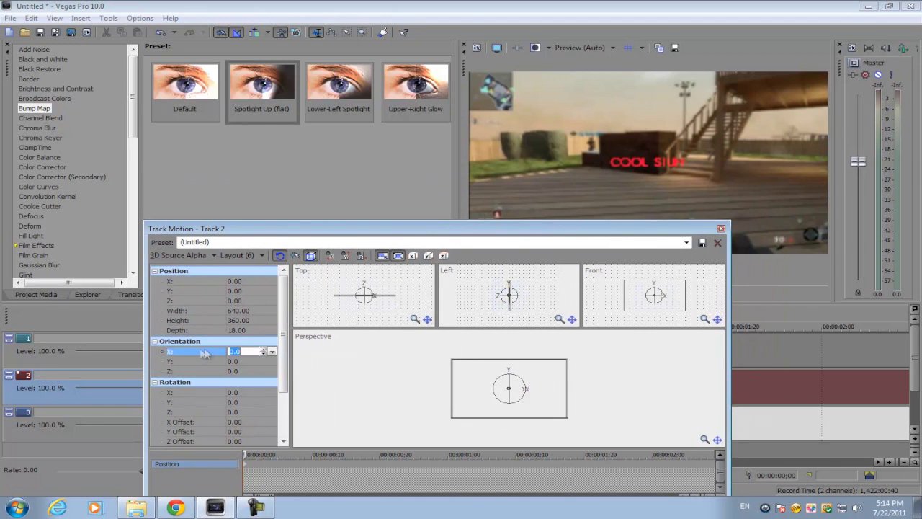
drag(266, 352, 266, 339)
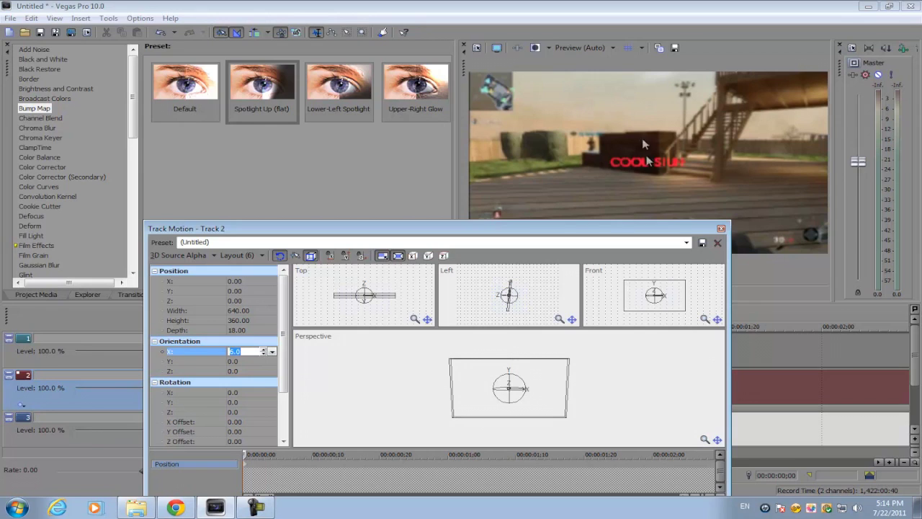
click(265, 354)
click(265, 355)
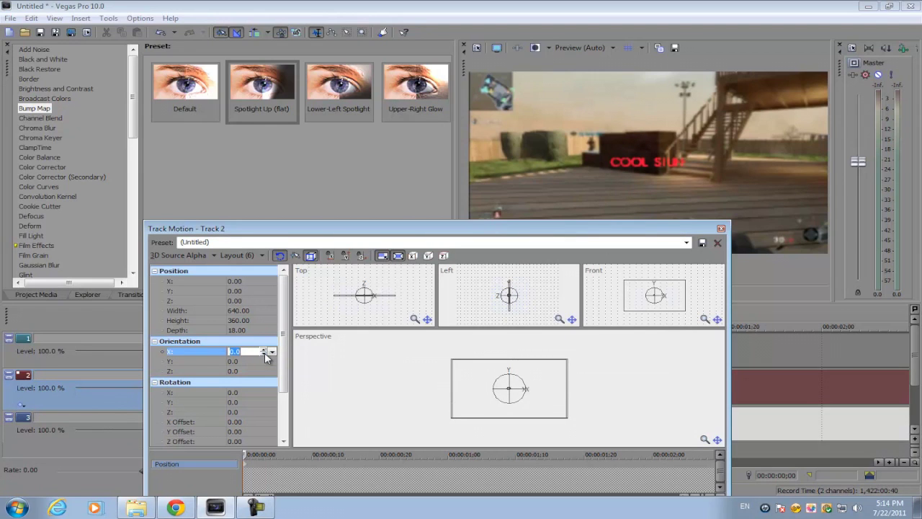
click(266, 355)
click(265, 355)
click(265, 355)
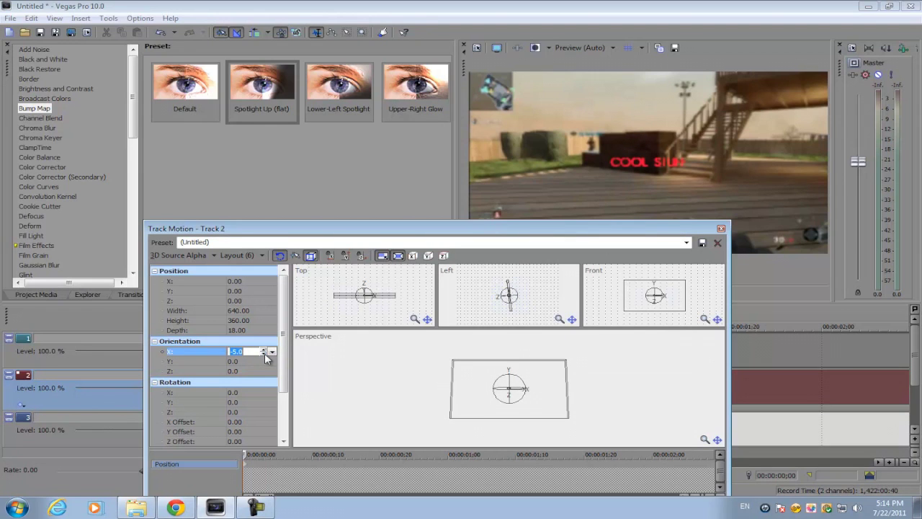
Turn the text layer's Y orientation to -15
click(258, 362)
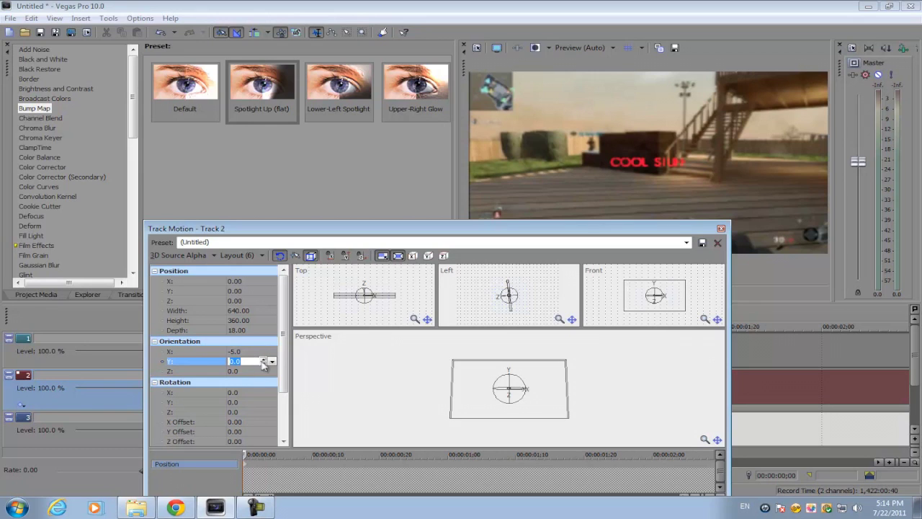
click(263, 360)
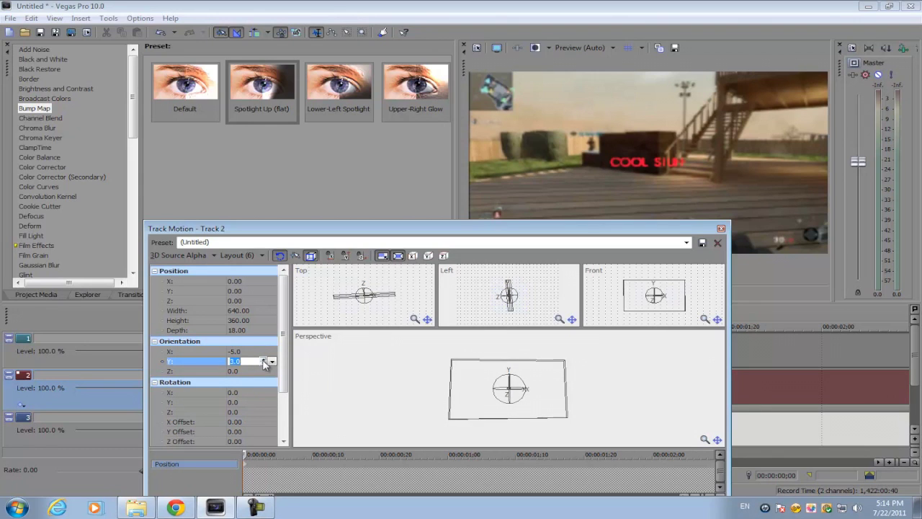
click(264, 364)
click(263, 364)
click(264, 364)
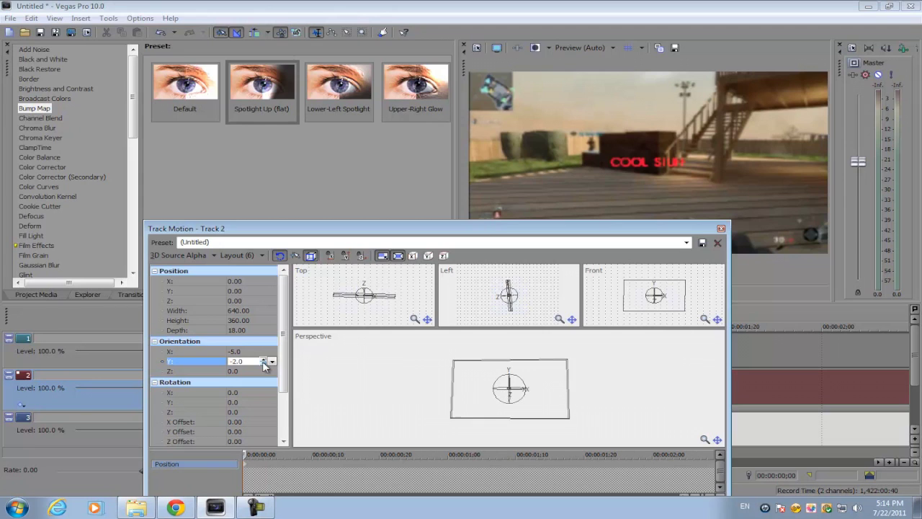
click(264, 364)
click(263, 363)
click(264, 364)
click(264, 364)
click(263, 363)
click(264, 364)
click(264, 364)
click(263, 364)
click(264, 364)
click(264, 364)
click(263, 364)
click(264, 364)
click(264, 364)
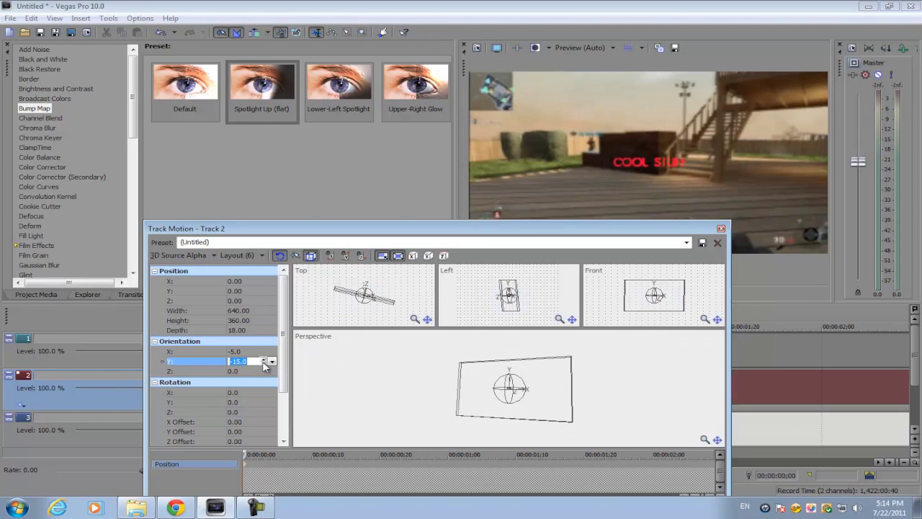
Set the layer's vertical position to 75 after trying 80, 60 and 70
click(240, 281)
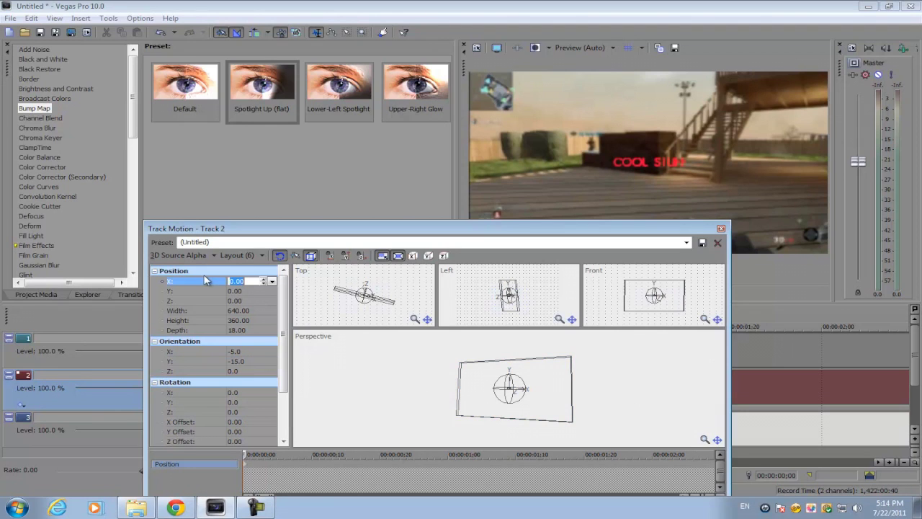
click(247, 291)
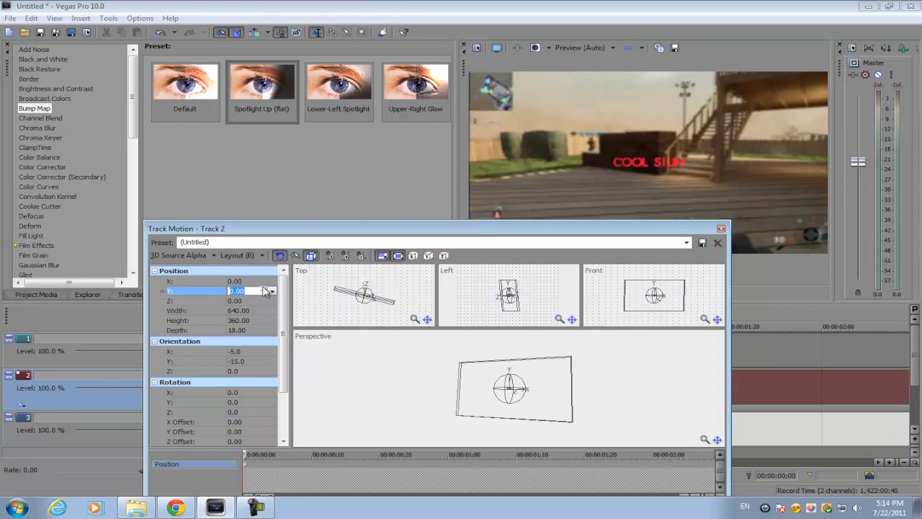
drag(265, 290, 263, 291)
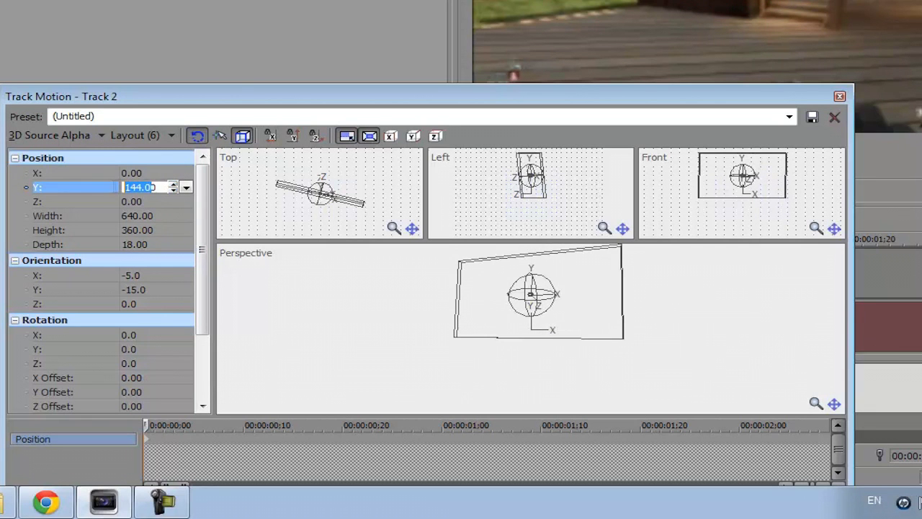
text(80)
key(Return)
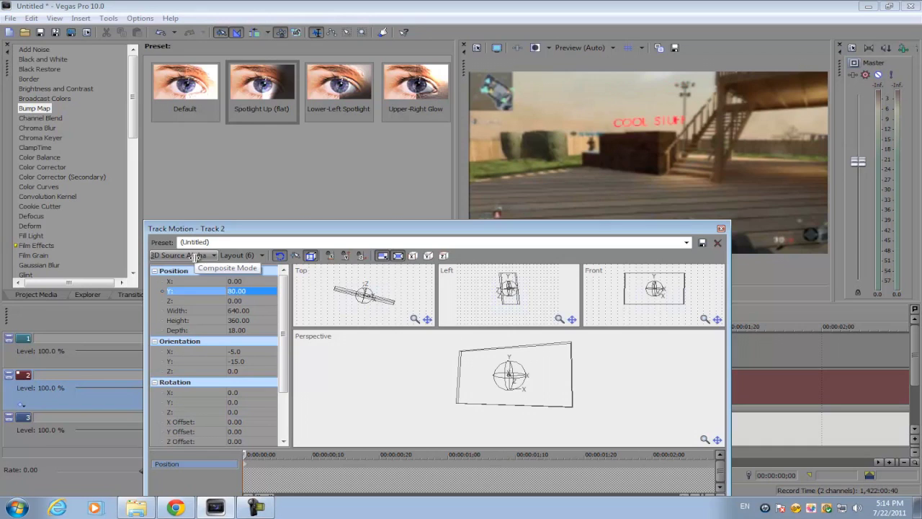
click(245, 291)
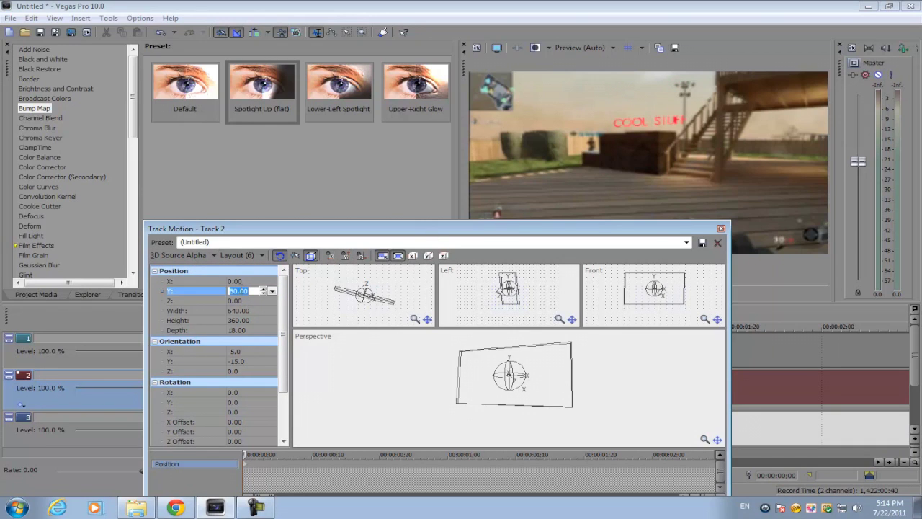
text(60)
key(Return)
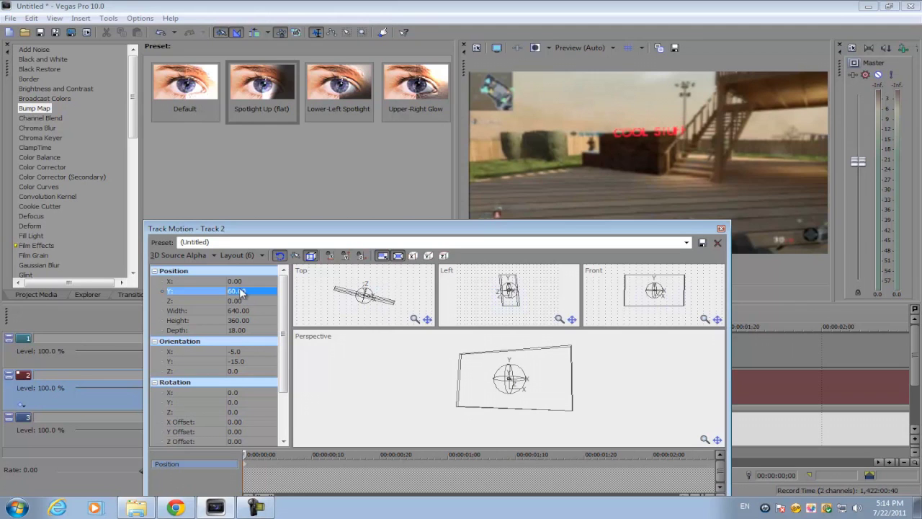
click(242, 291)
text(70)
key(Return)
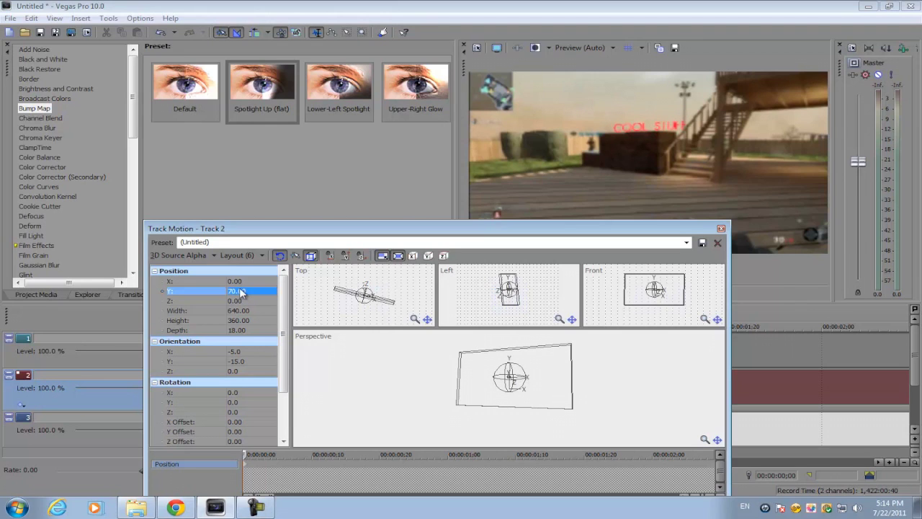
click(241, 291)
key(Return)
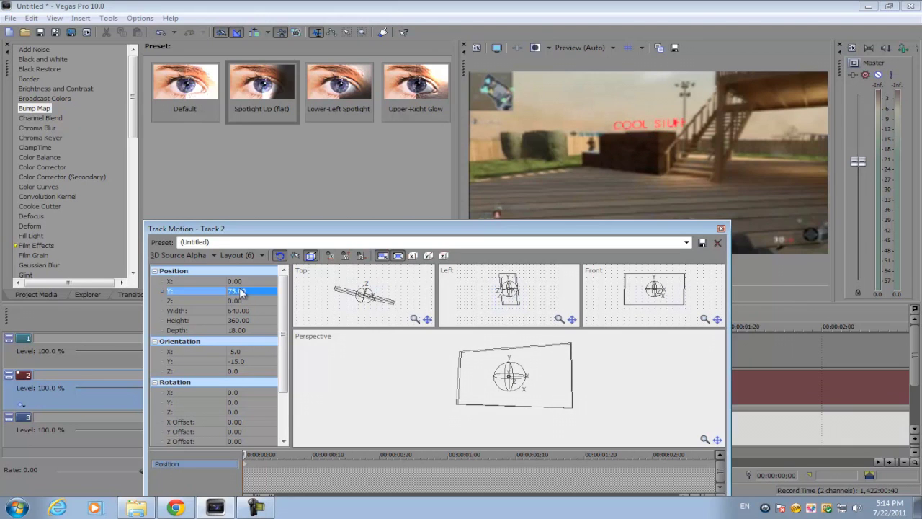
Set the horizontal position to -20 and close Track Motion
click(242, 281)
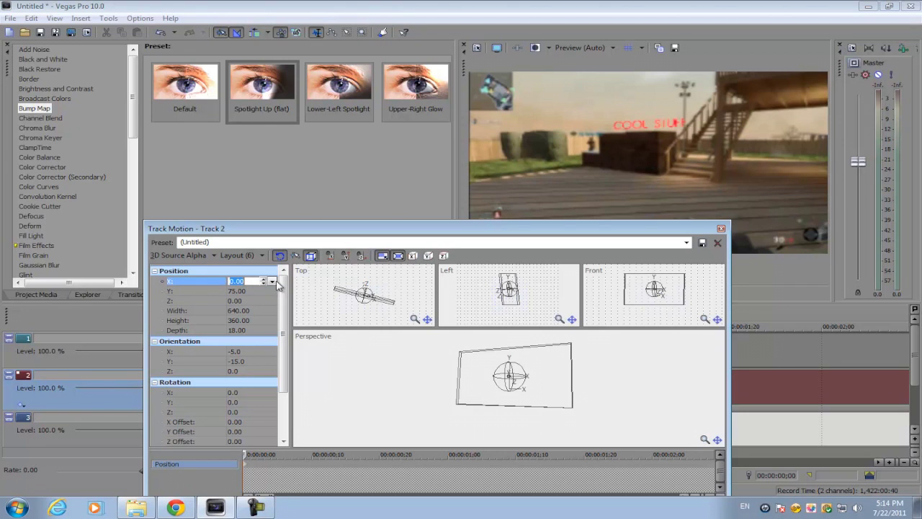
drag(263, 284, 264, 280)
text(20)
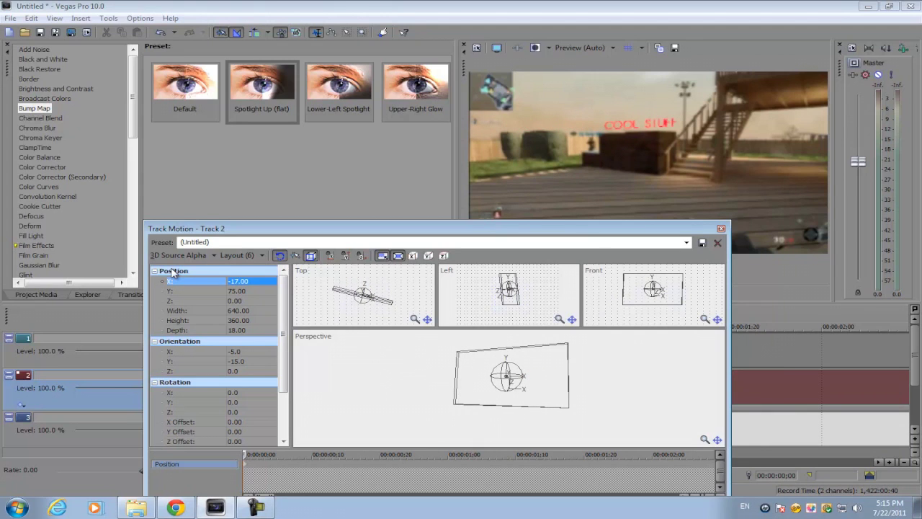
key(Return)
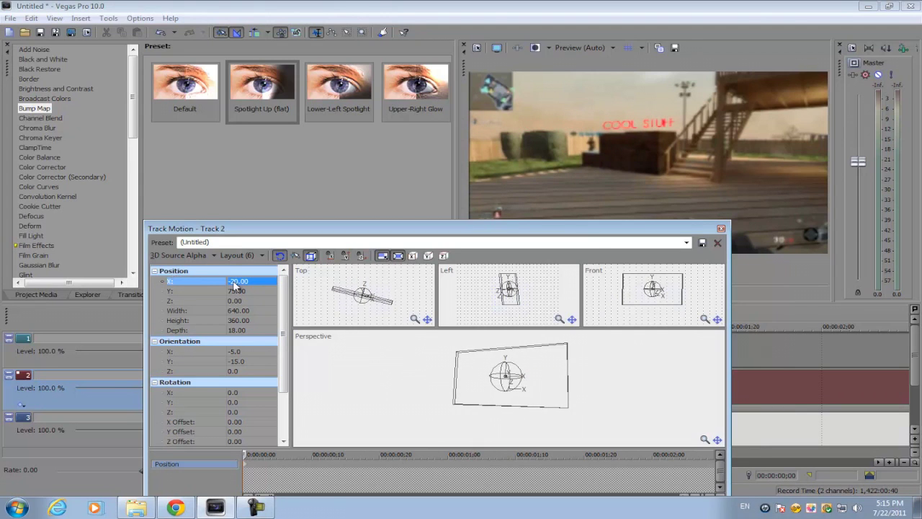
click(721, 229)
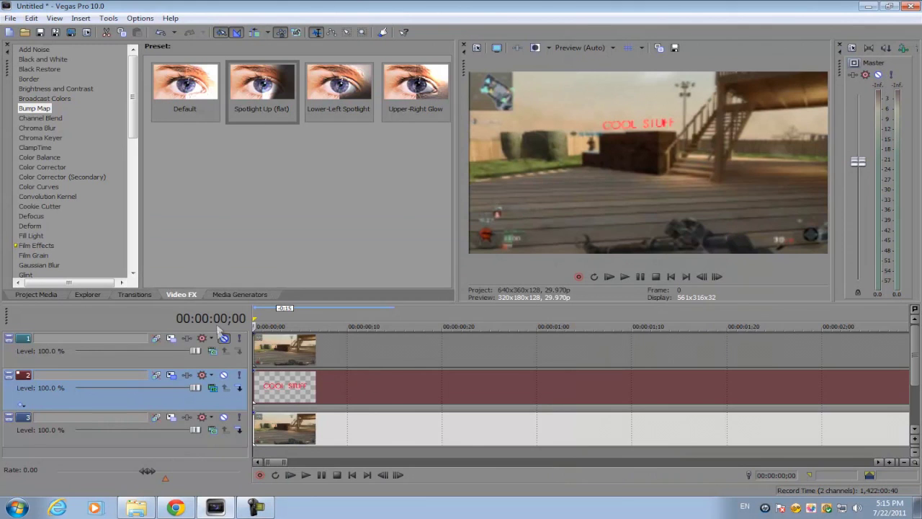
Turn on masking in the top footage event's Pan/Crop
scroll(450, 363, down, 5)
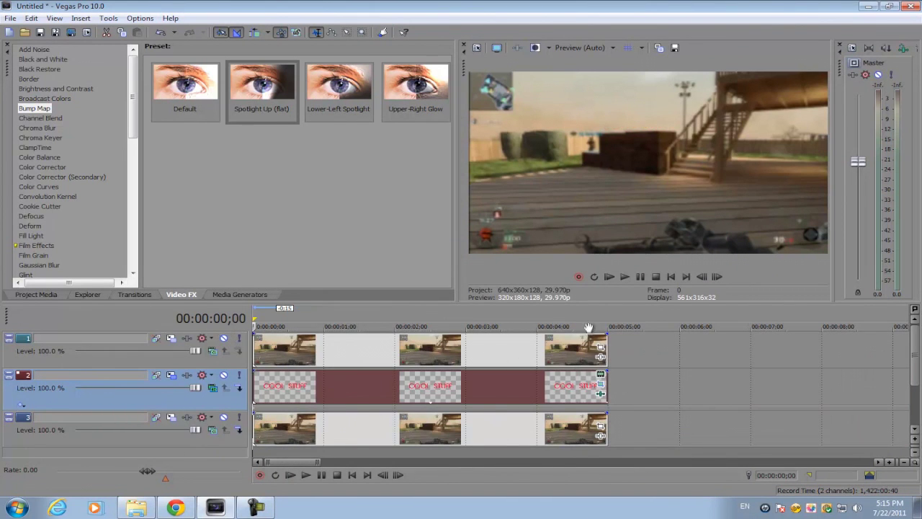
click(601, 348)
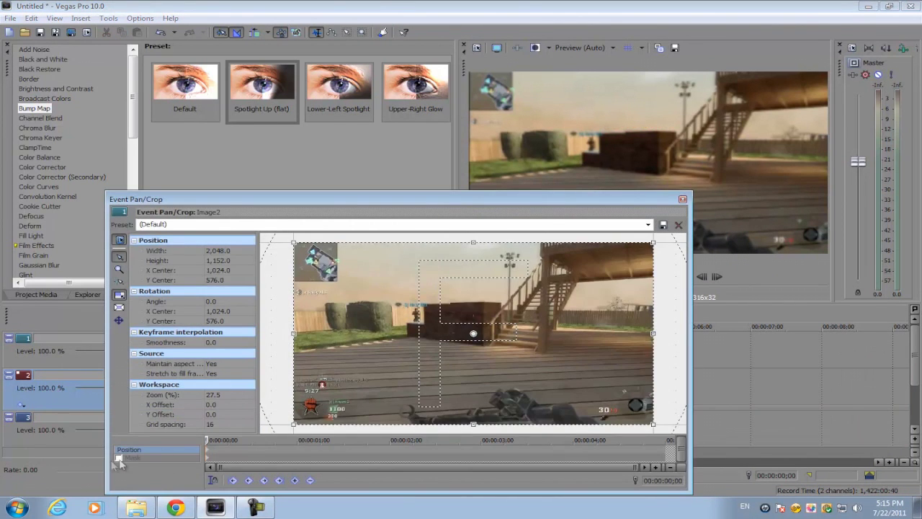
click(124, 458)
scroll(450, 330, up, 2)
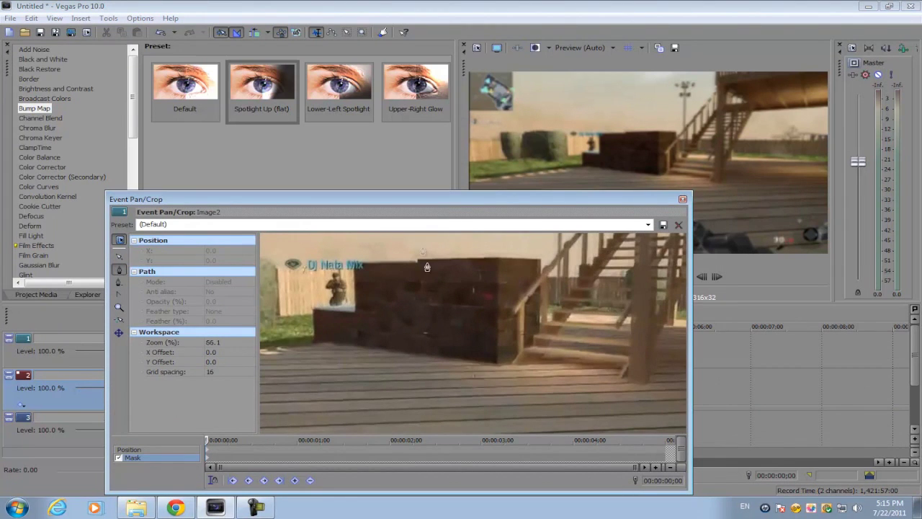
Trace a closed mask outline around the crate
click(497, 366)
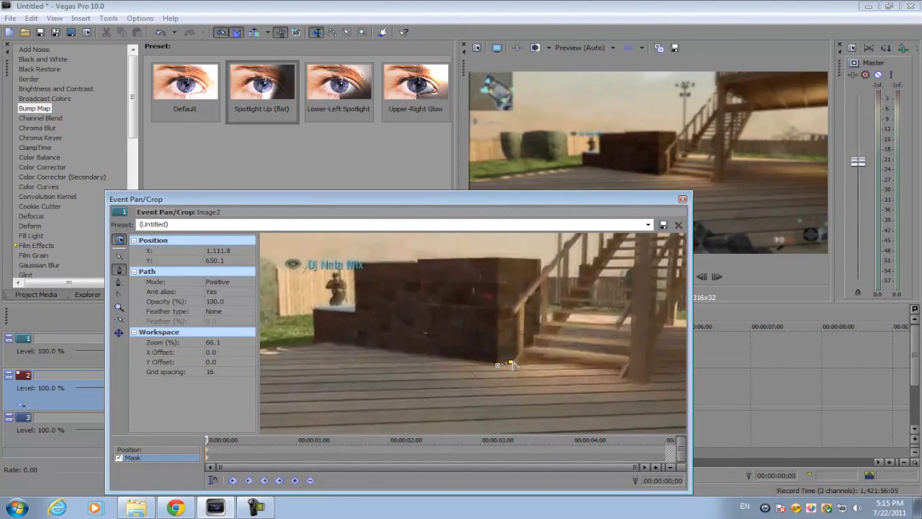
click(540, 339)
click(542, 261)
click(355, 261)
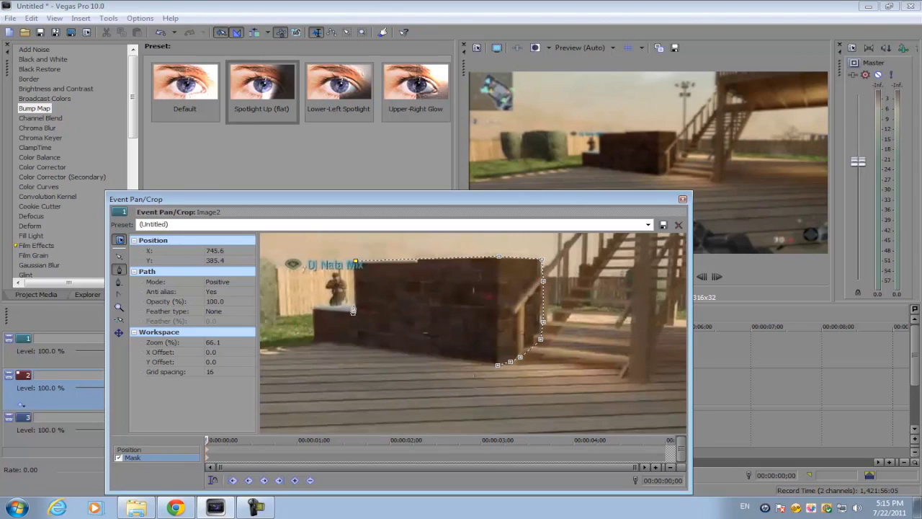
click(353, 306)
click(315, 308)
click(312, 343)
click(469, 366)
click(497, 366)
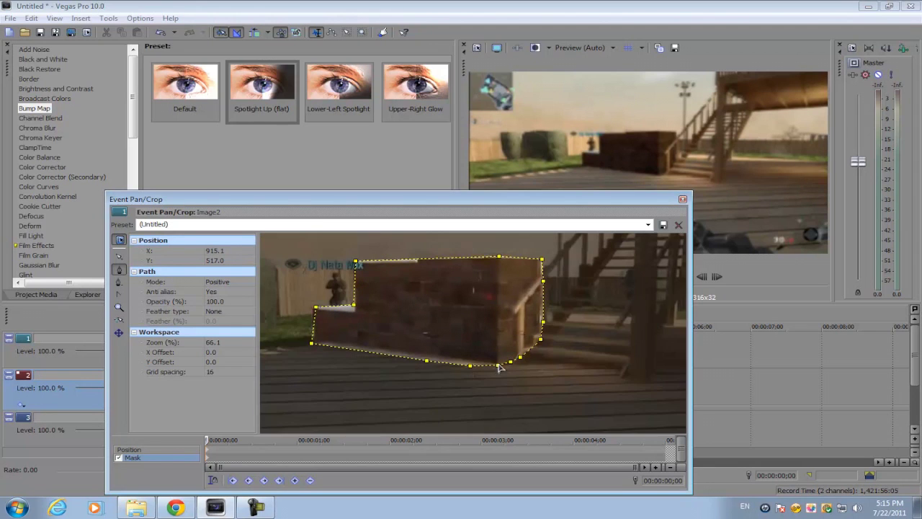
Set the mask feather type to Both at 1.0% and close Pan/Crop
click(231, 310)
click(231, 358)
click(226, 322)
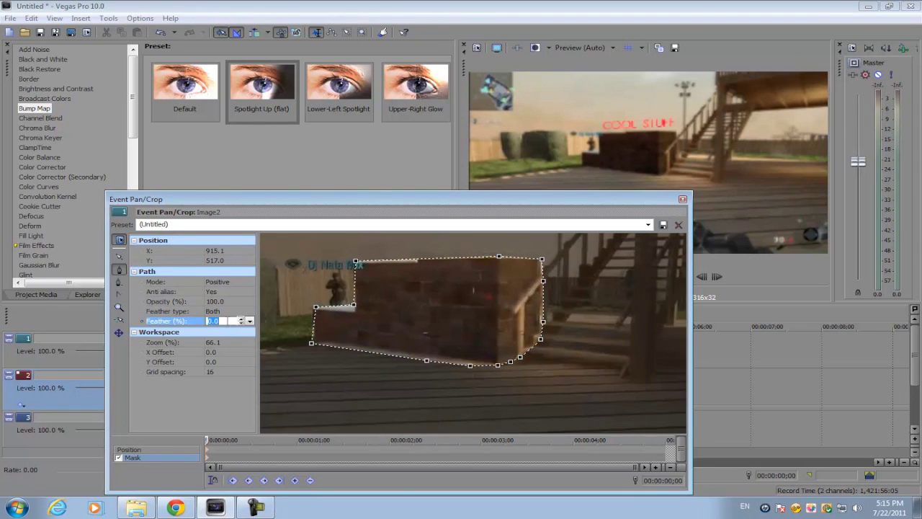
key(Return)
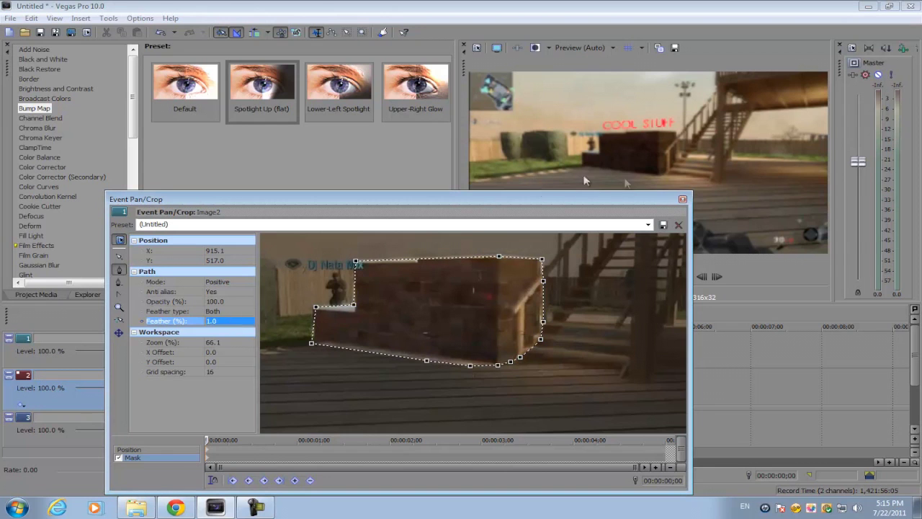
click(683, 199)
scroll(542, 380, down, 4)
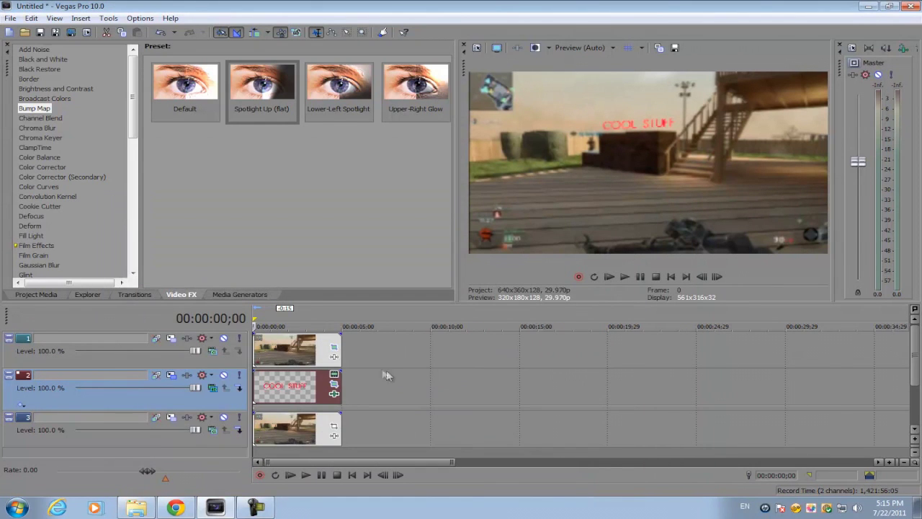
Drag the ends of the events on tracks 1, 2 and 3 out to loop to 15 seconds
drag(339, 355, 518, 358)
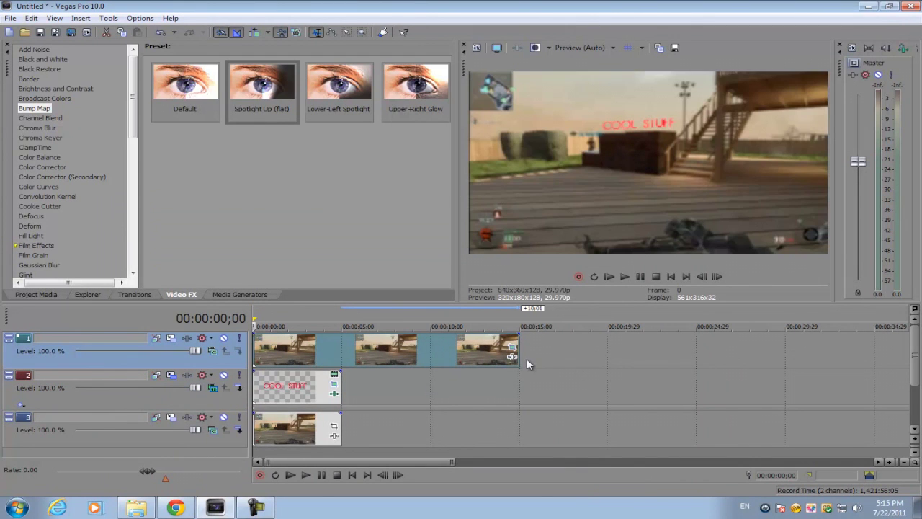
drag(340, 391, 526, 390)
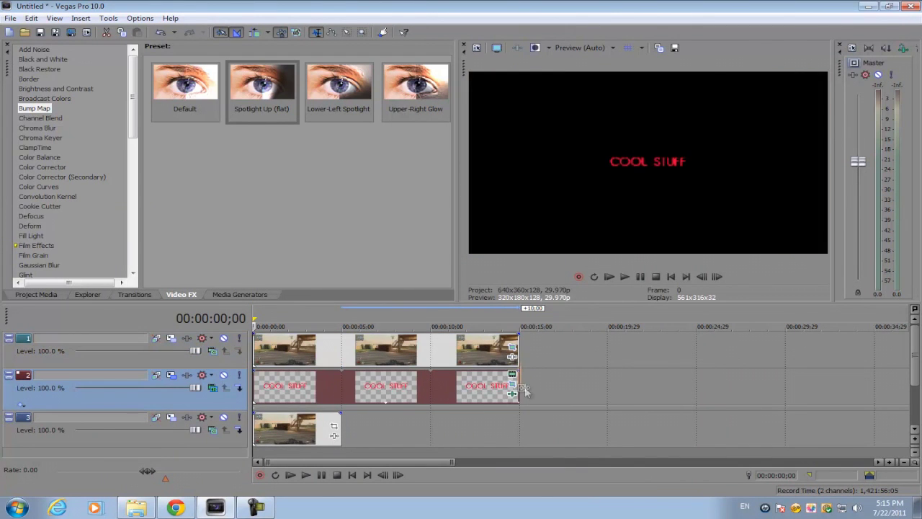
drag(339, 426, 520, 421)
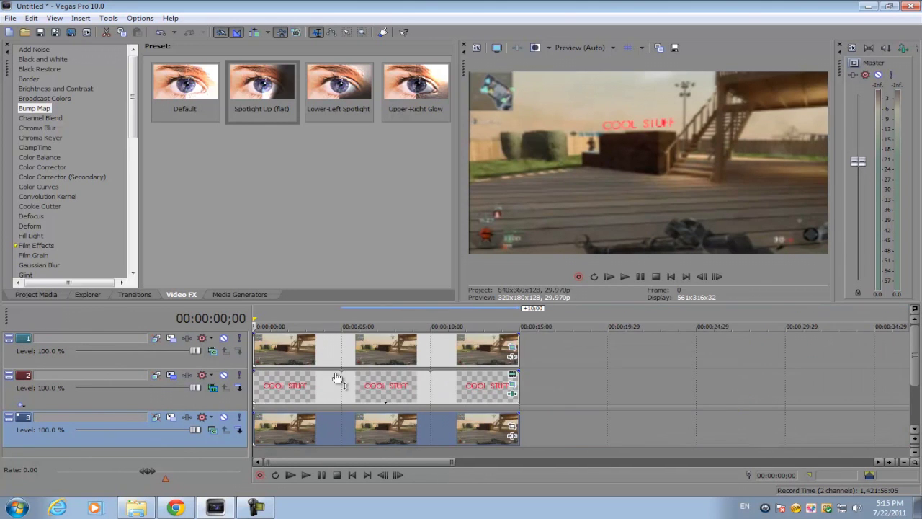
click(170, 374)
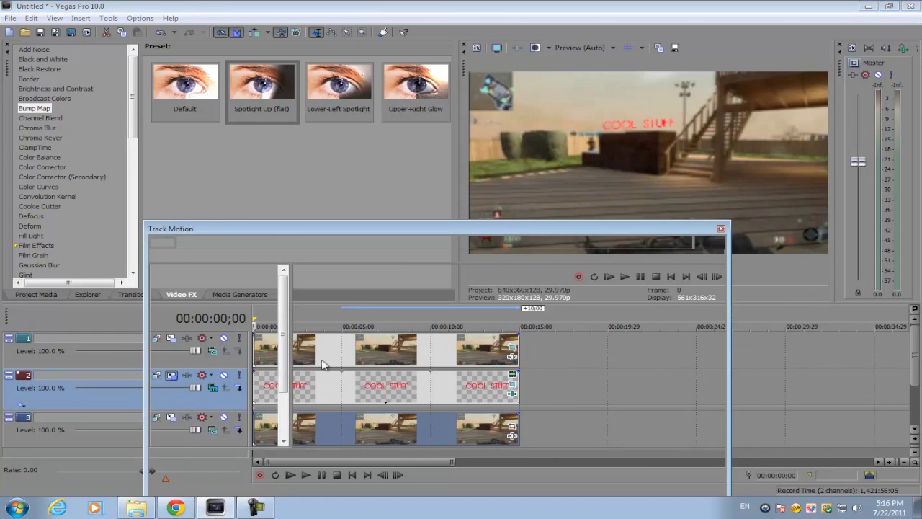
Add Track Motion position keyframes for the title near 9 and 12 seconds
drag(426, 234, 577, 185)
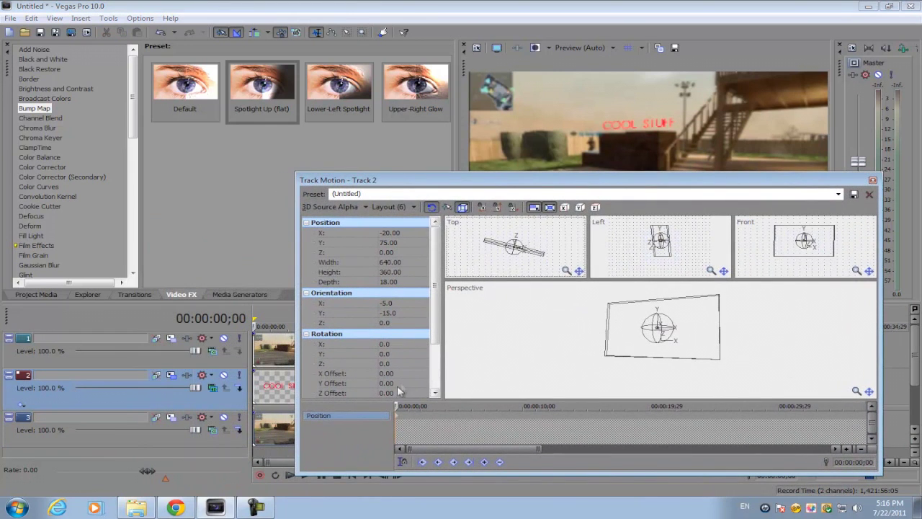
drag(396, 406, 510, 425)
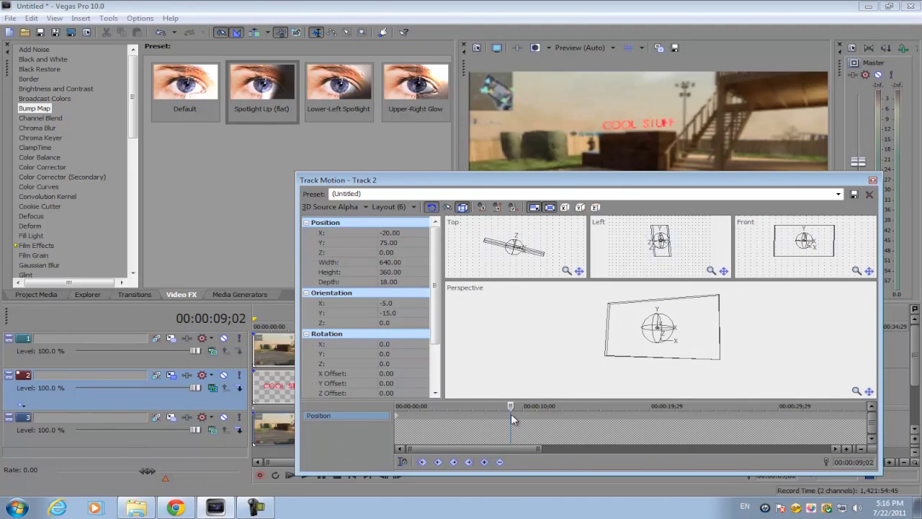
double_click(511, 415)
mouse_move(546, 407)
mouse_down()
mouse_move(560, 406)
mouse_move(548, 406)
mouse_up()
double_click(548, 416)
At the start of the animation, set the title's Y position to 50
drag(548, 406, 395, 406)
click(337, 247)
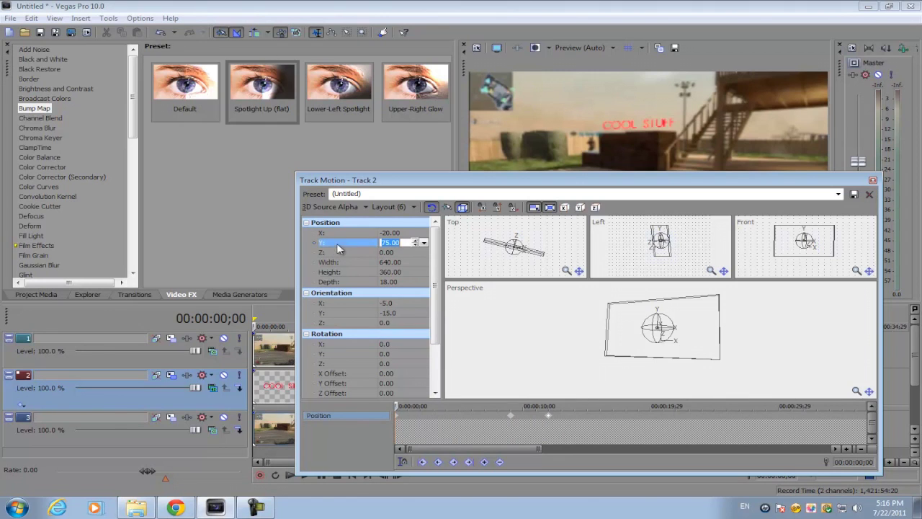
click(415, 247)
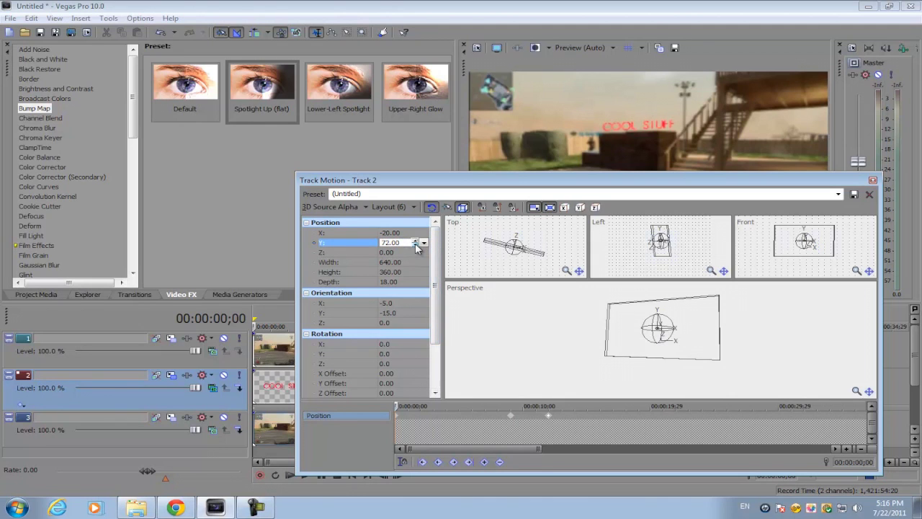
click(415, 247)
click(415, 247)
click(415, 248)
click(415, 248)
click(415, 247)
click(415, 247)
click(415, 247)
click(414, 247)
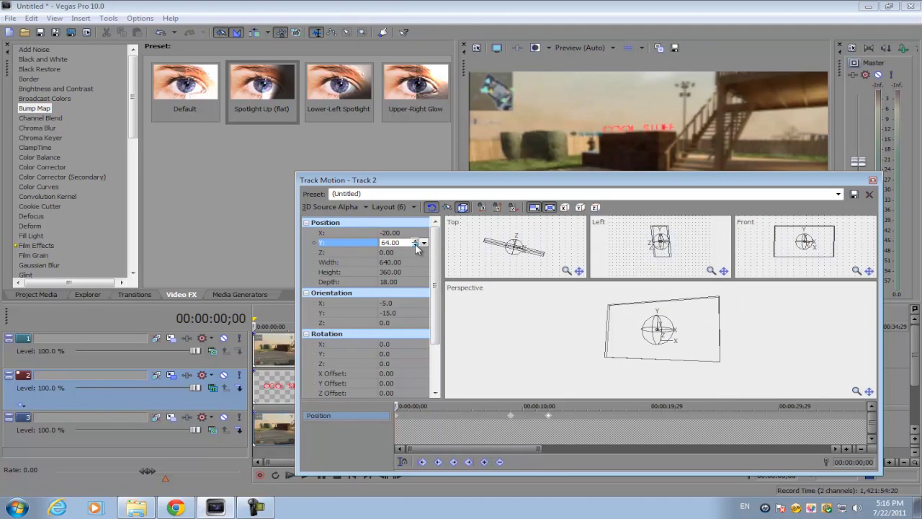
click(415, 247)
click(415, 248)
click(413, 245)
text(50)
key(Return)
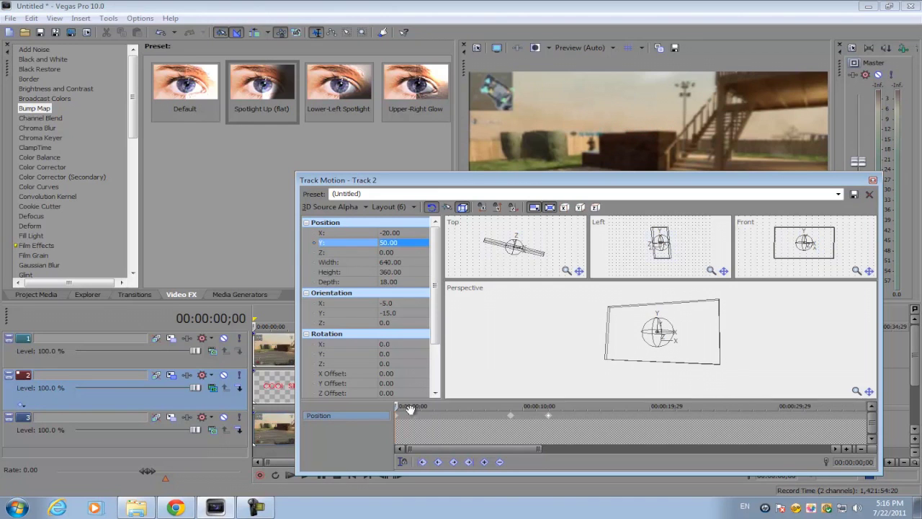
Add a position keyframe at 15 seconds with Y set to 50, then close Track Motion
drag(397, 411, 587, 417)
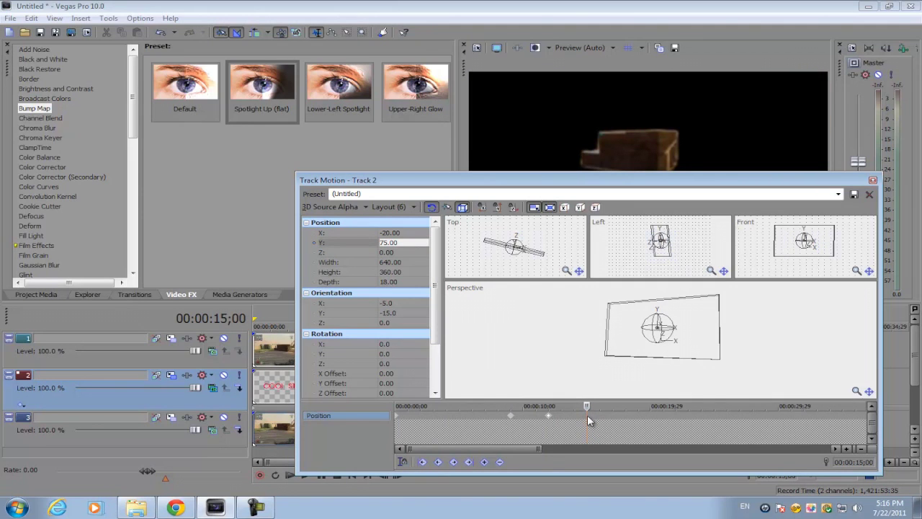
double_click(587, 417)
text(50)
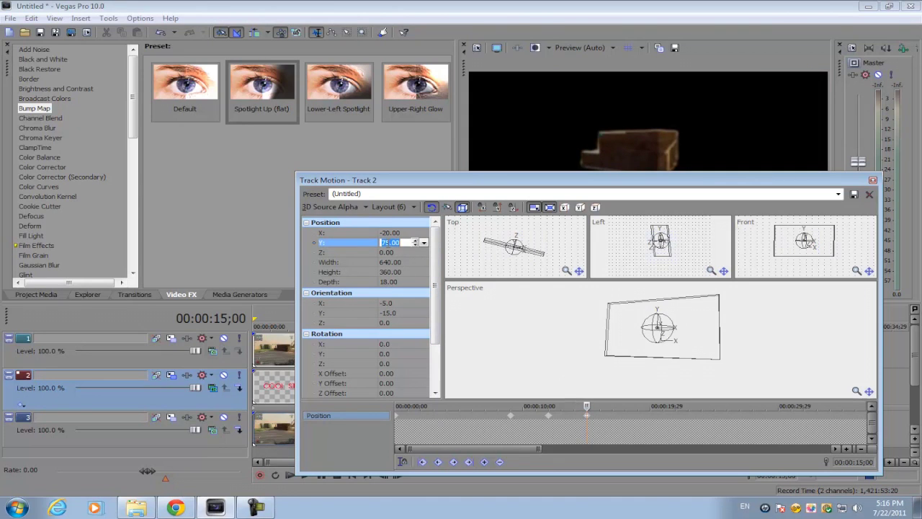
key(Return)
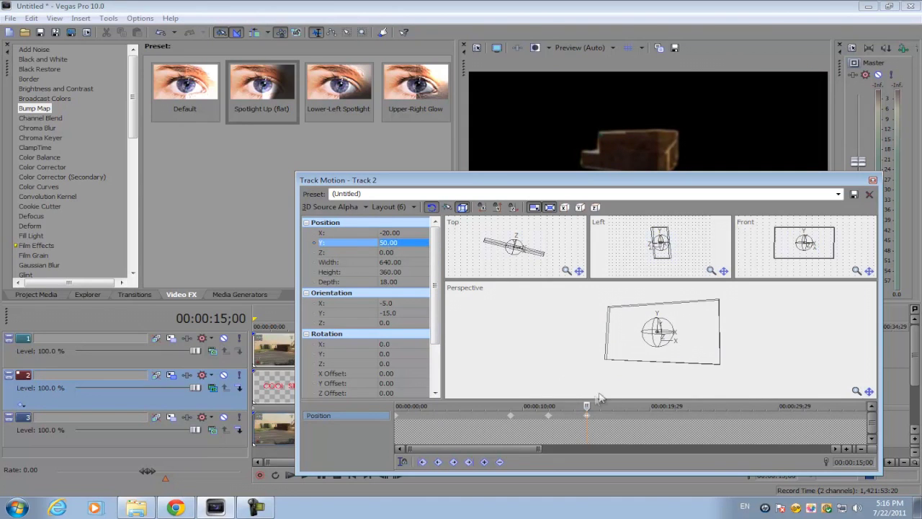
mouse_move(585, 406)
mouse_down()
mouse_move(381, 408)
mouse_move(584, 407)
mouse_up()
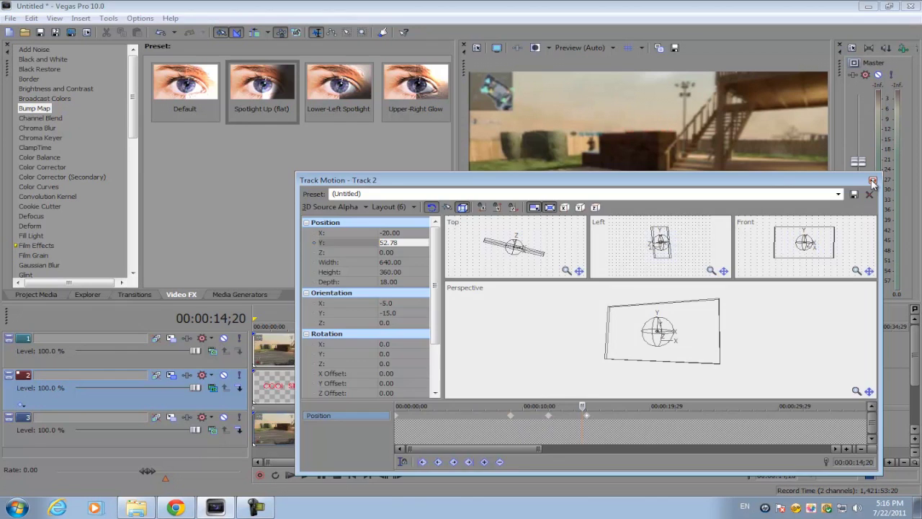
click(872, 180)
Render the composited project with File > Render As and select the rendered clip in the new project
scroll(503, 354, up, 8)
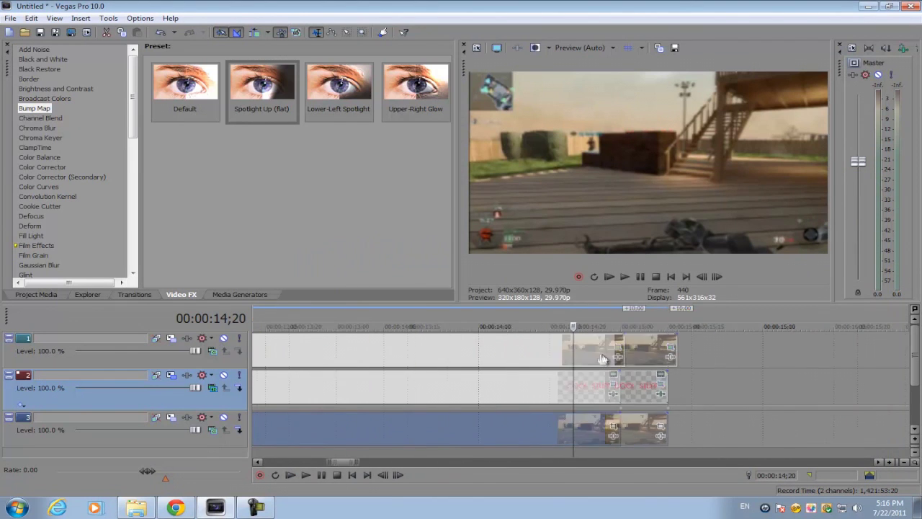
click(692, 356)
scroll(519, 363, down, 8)
click(251, 352)
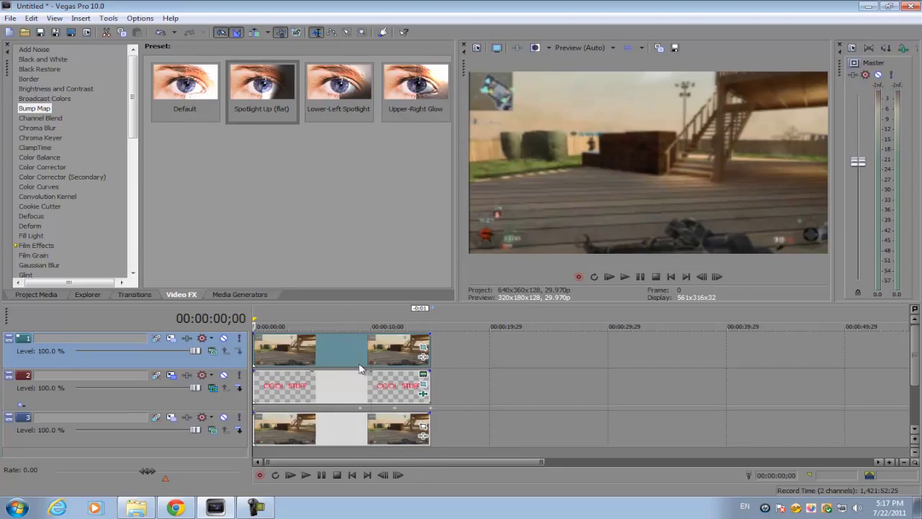
click(10, 18)
click(62, 98)
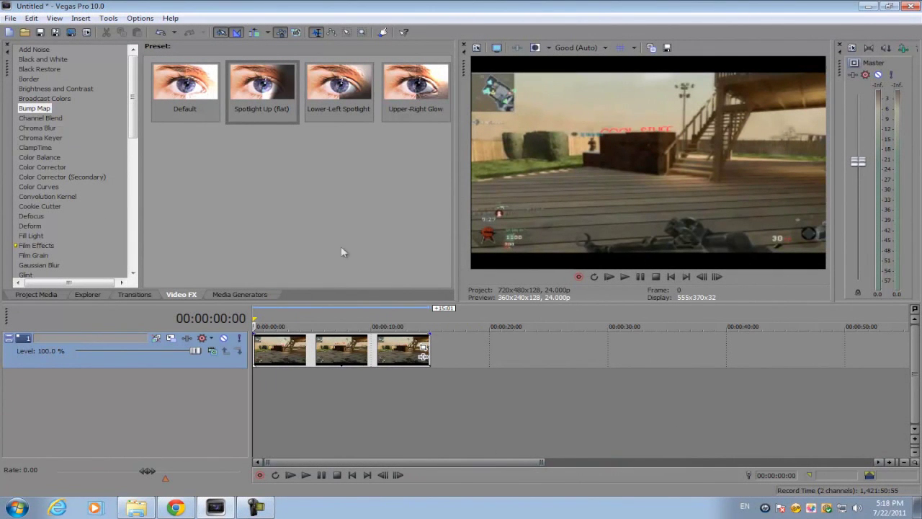
click(256, 352)
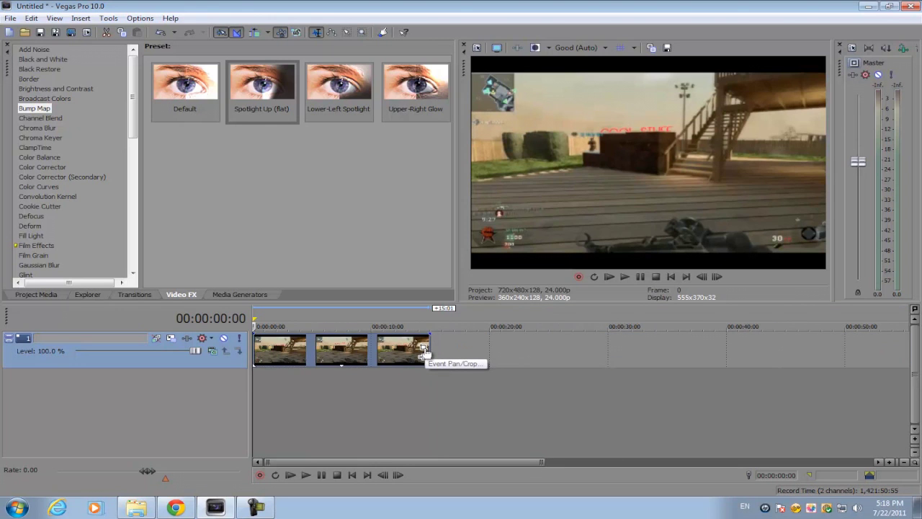
In Event Pan/Crop, add a 9-second keyframe and shrink the crop width to zoom on COOL STUFF
click(424, 351)
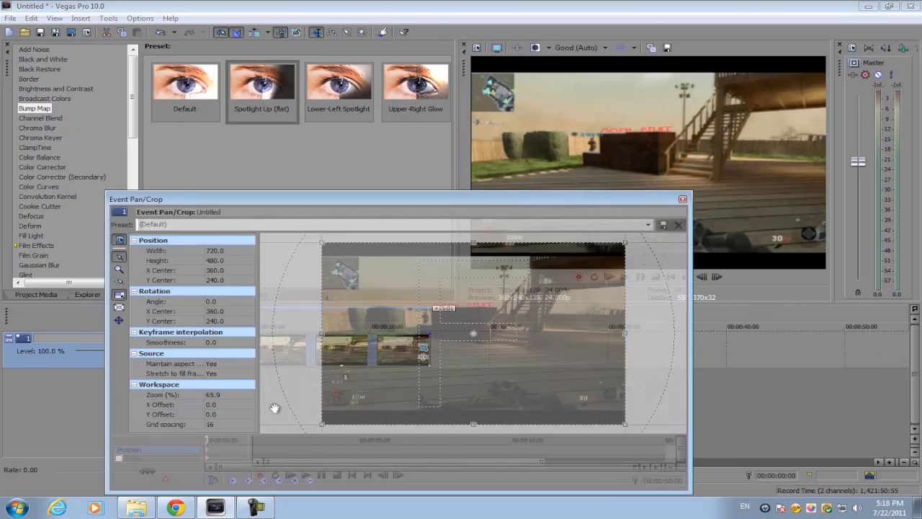
drag(392, 196, 549, 164)
click(402, 403)
drag(429, 404, 497, 405)
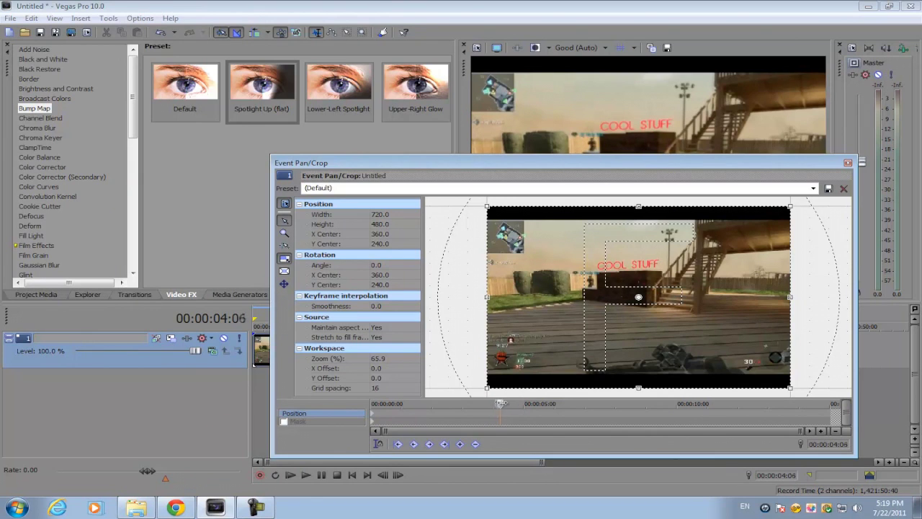
drag(501, 404, 644, 425)
scroll(644, 425, up, 4)
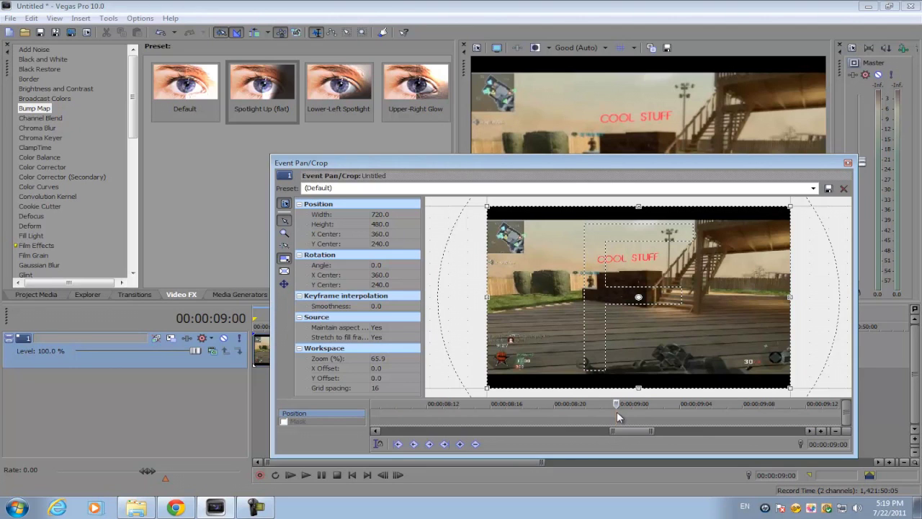
double_click(616, 412)
click(374, 216)
drag(408, 218, 408, 217)
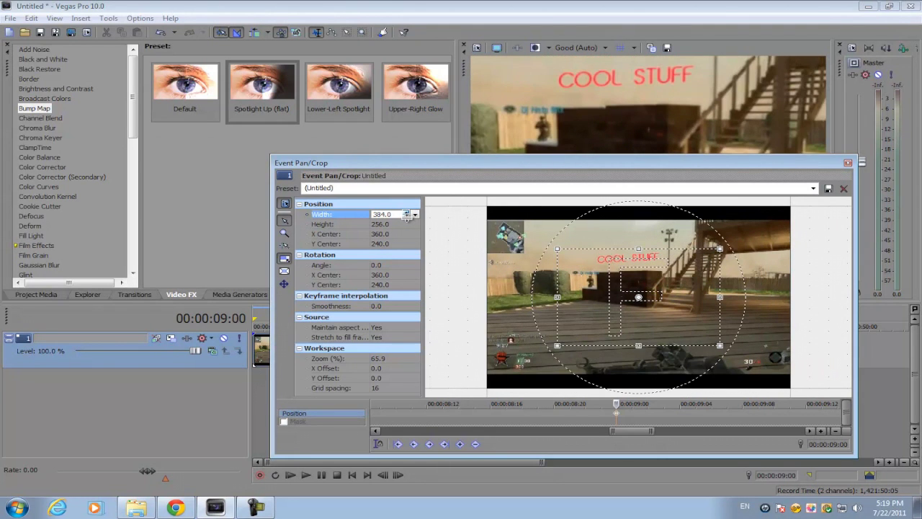
At the clip's end near 15 seconds, restore the crop to the full 720x480 frame and close Pan/Crop
drag(625, 405, 807, 406)
drag(627, 430, 650, 430)
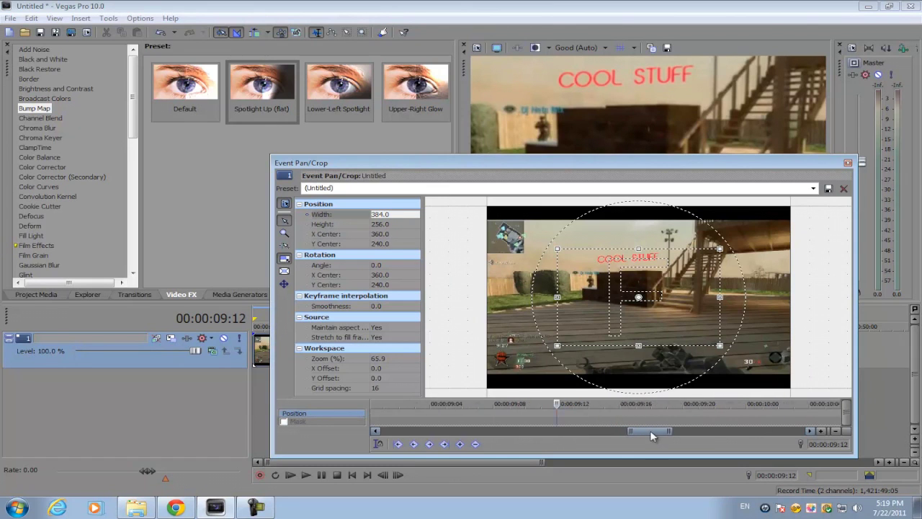
scroll(481, 406, down, 3)
drag(481, 405, 528, 440)
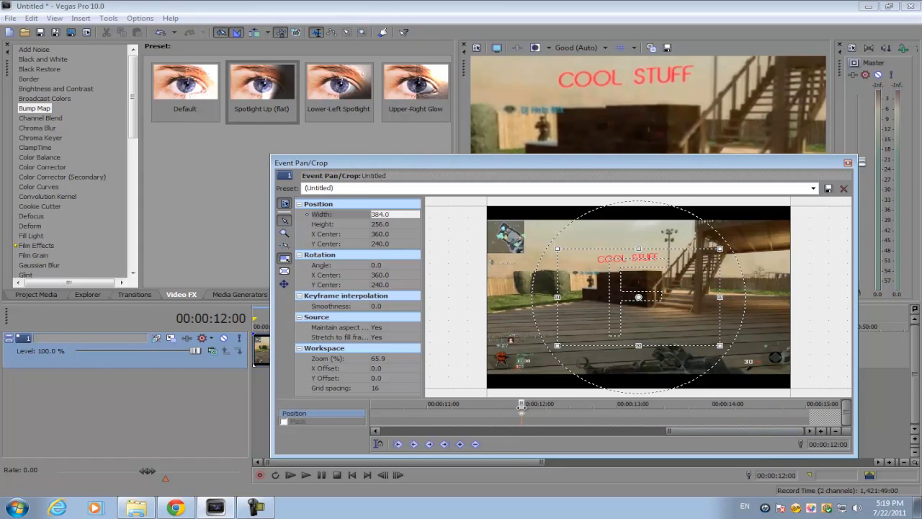
drag(522, 405, 826, 400)
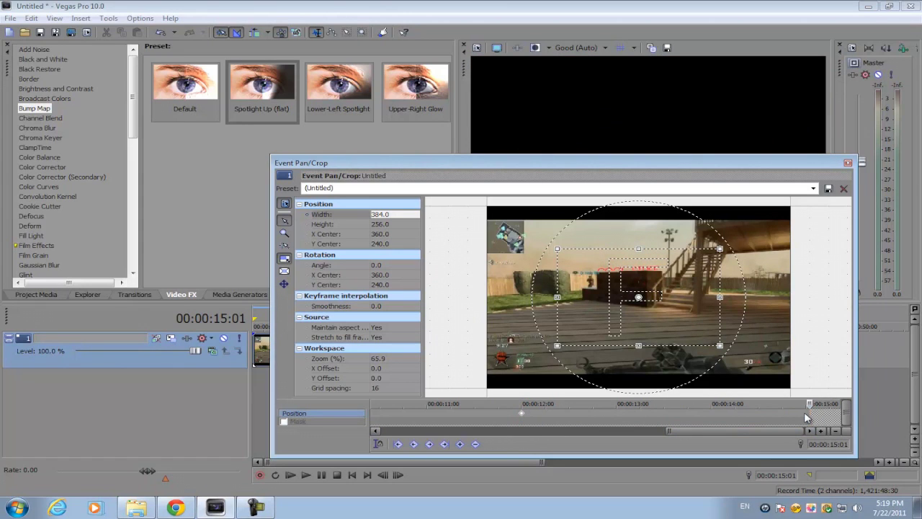
scroll(753, 429, down, 4)
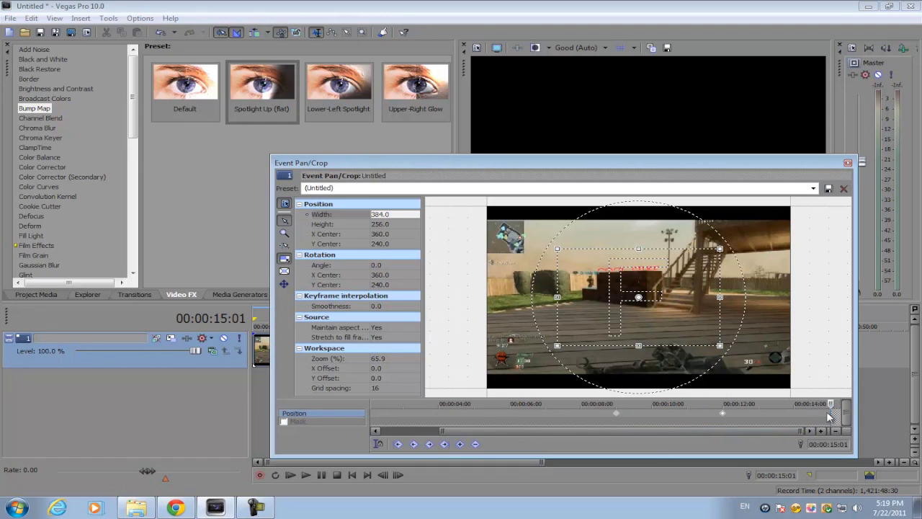
right_click(671, 325)
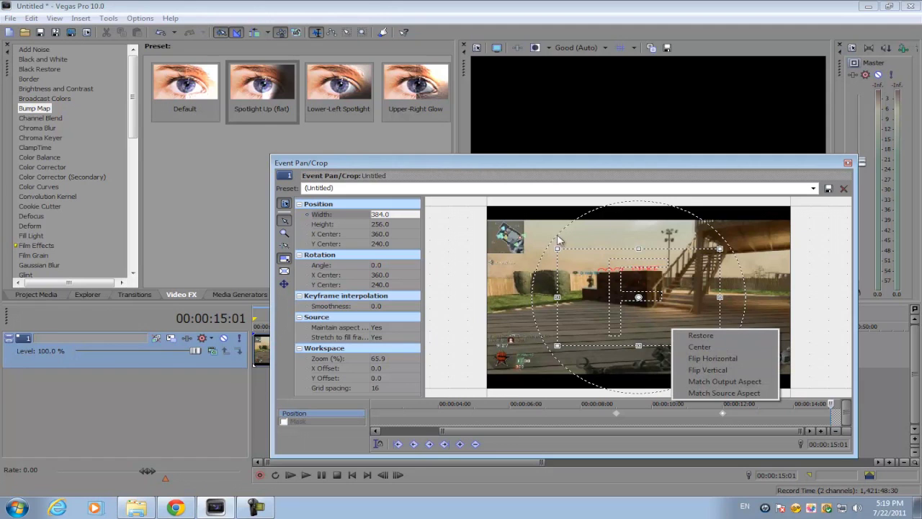
click(701, 337)
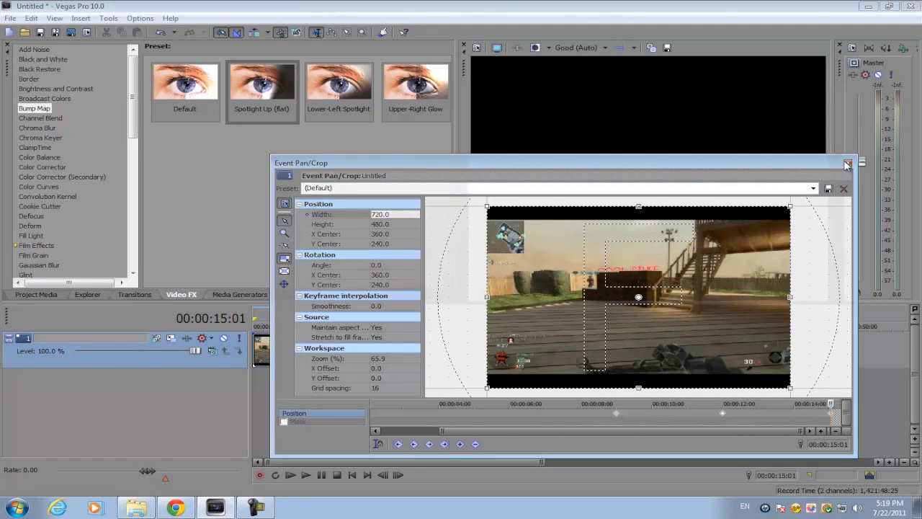
click(847, 164)
click(258, 353)
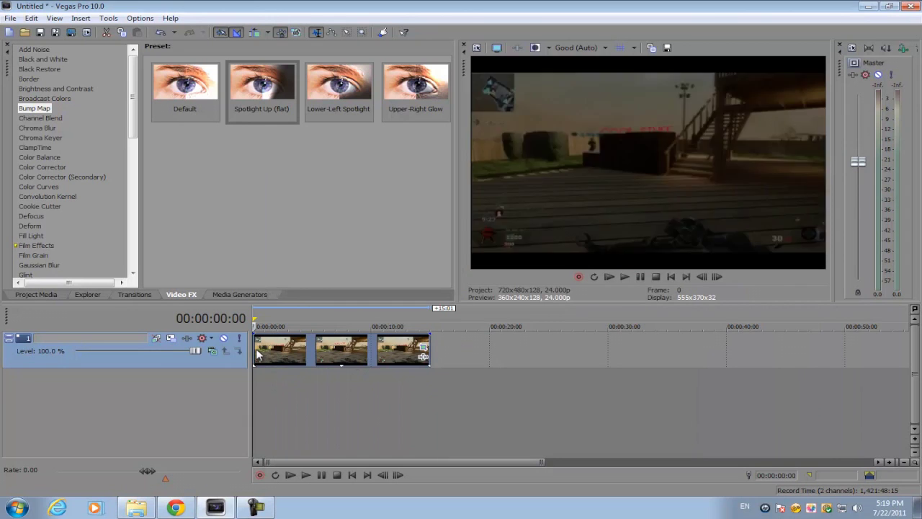